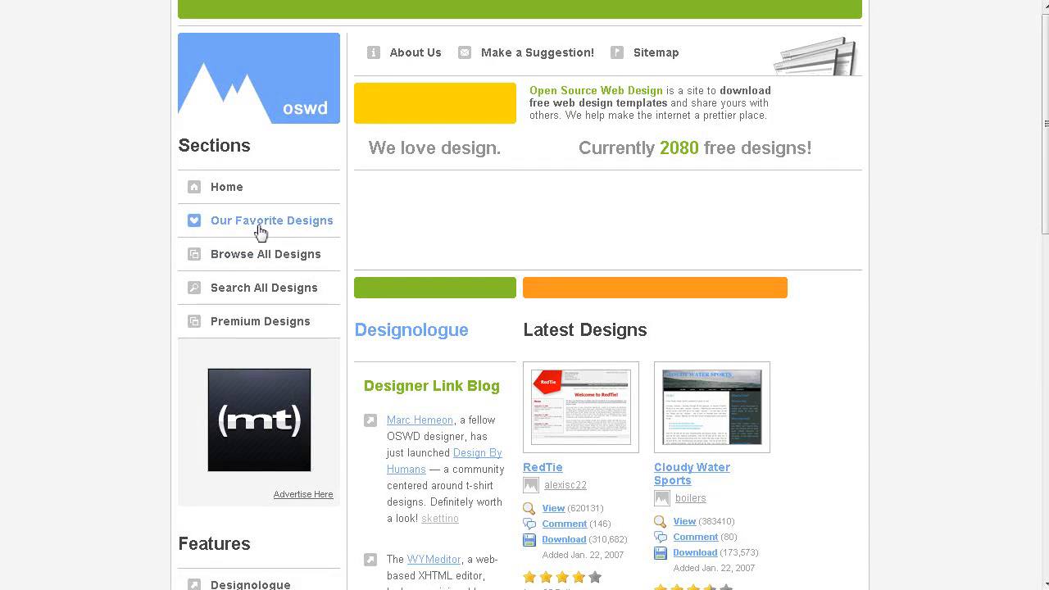
Step: Preview the BlackandGreen template from the Latest Designs list, look through its layout, and return to the OSWD home page
scroll(609, 270, "down", 10)
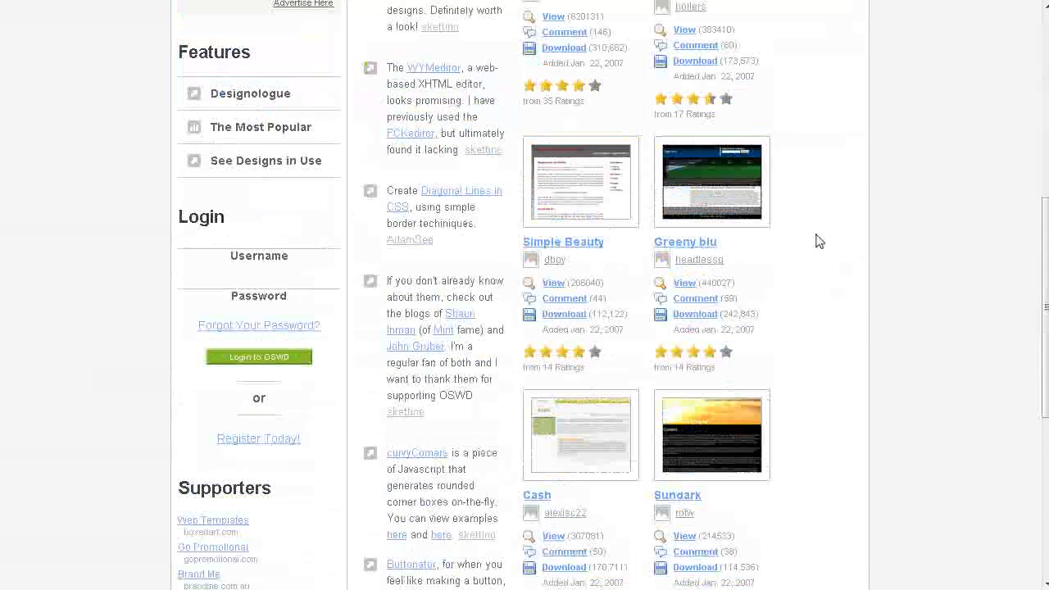
scroll(823, 237, "down", 3)
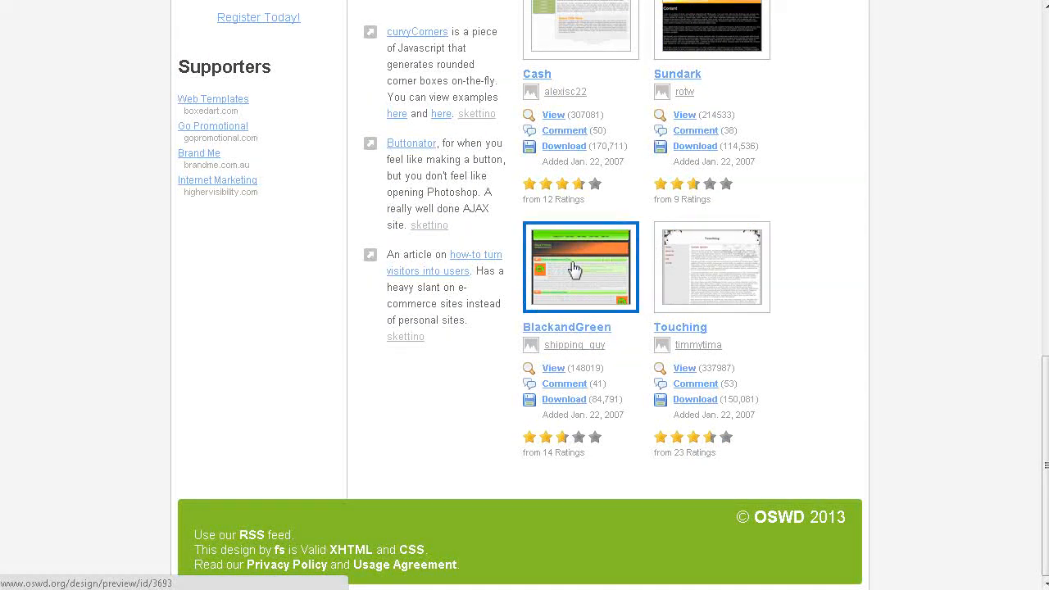
left_click(654, 285)
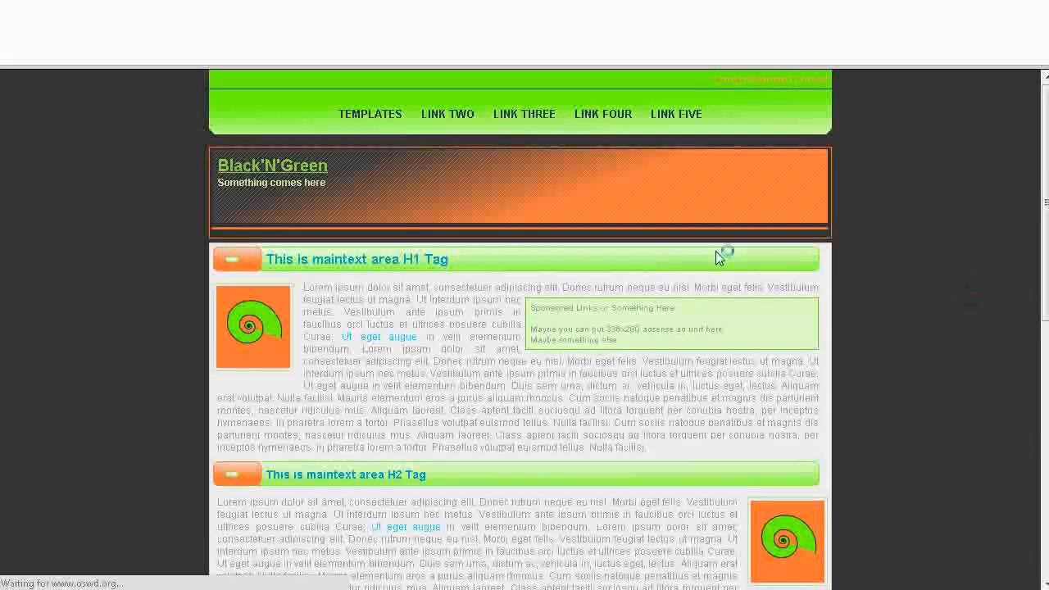
scroll(632, 210, "down", 10)
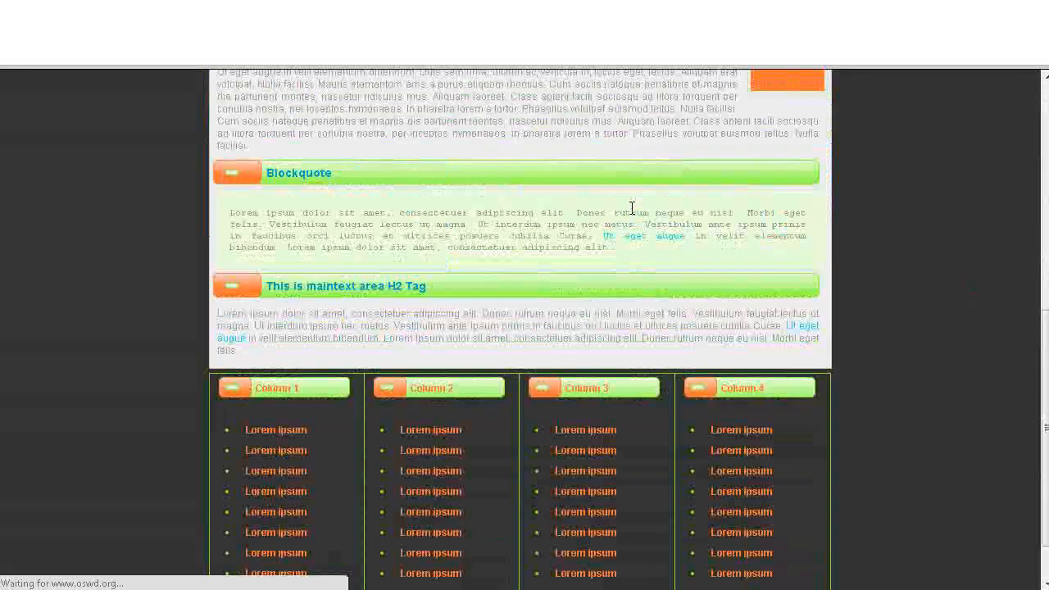
scroll(631, 214, "up", 8)
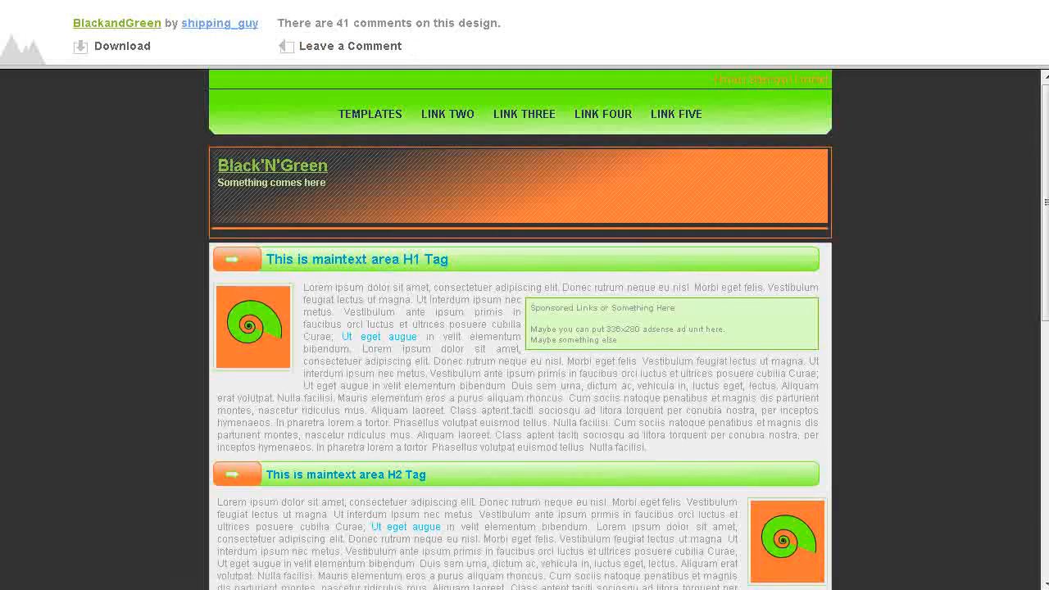
key("alt+Left")
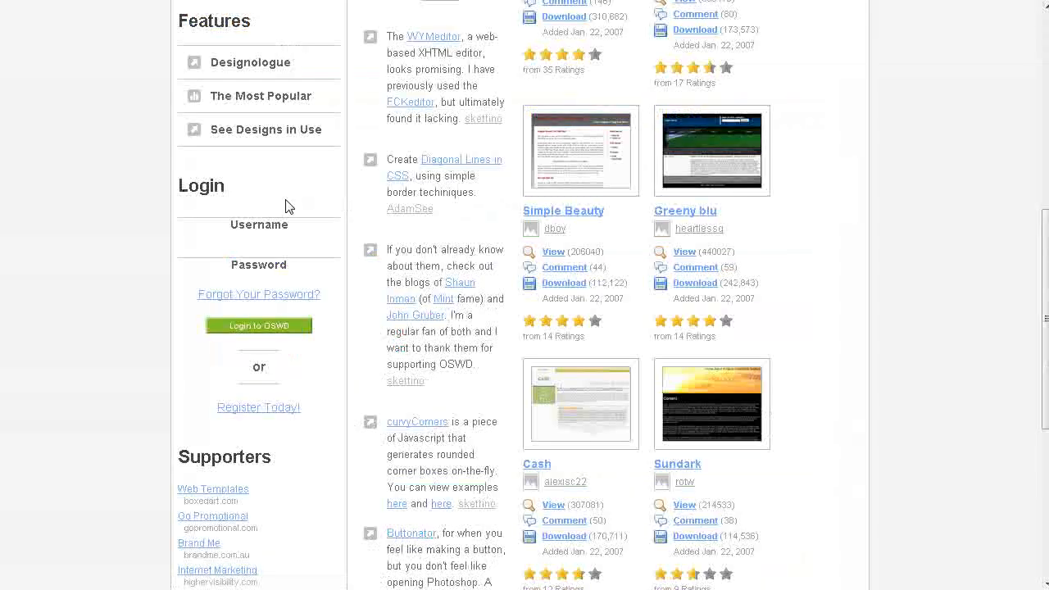
scroll(443, 192, "up", 4)
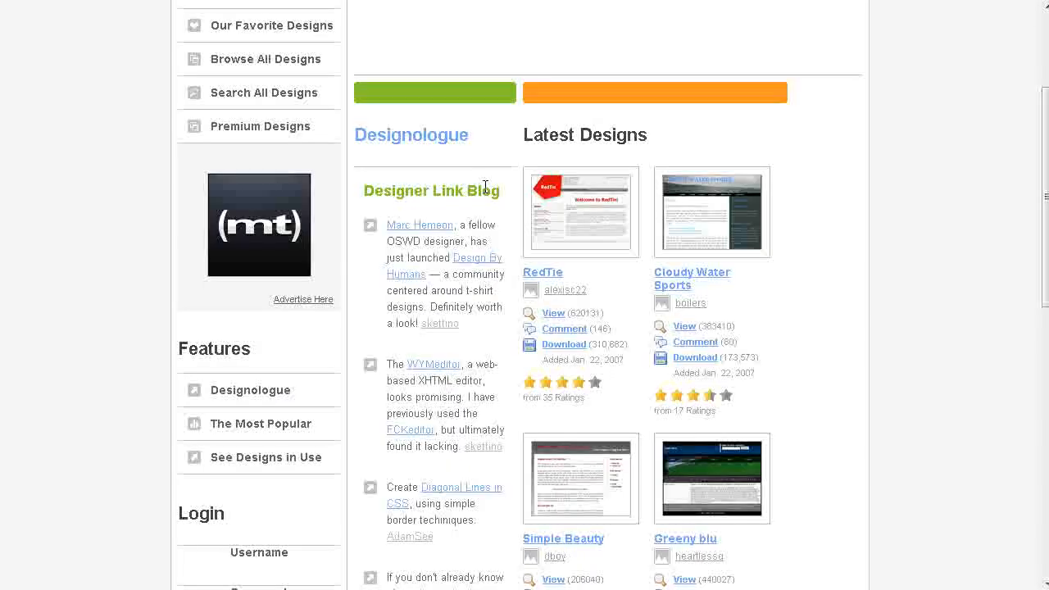
scroll(525, 205, "up", 3)
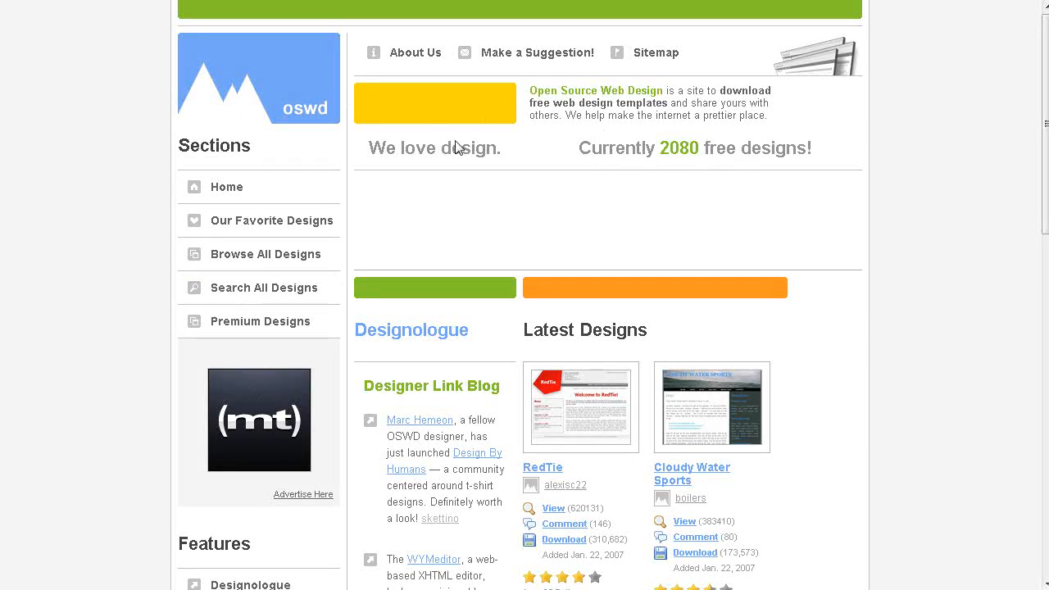
Step: Search Google for "space site:oswd.org"
left_click(262, 291)
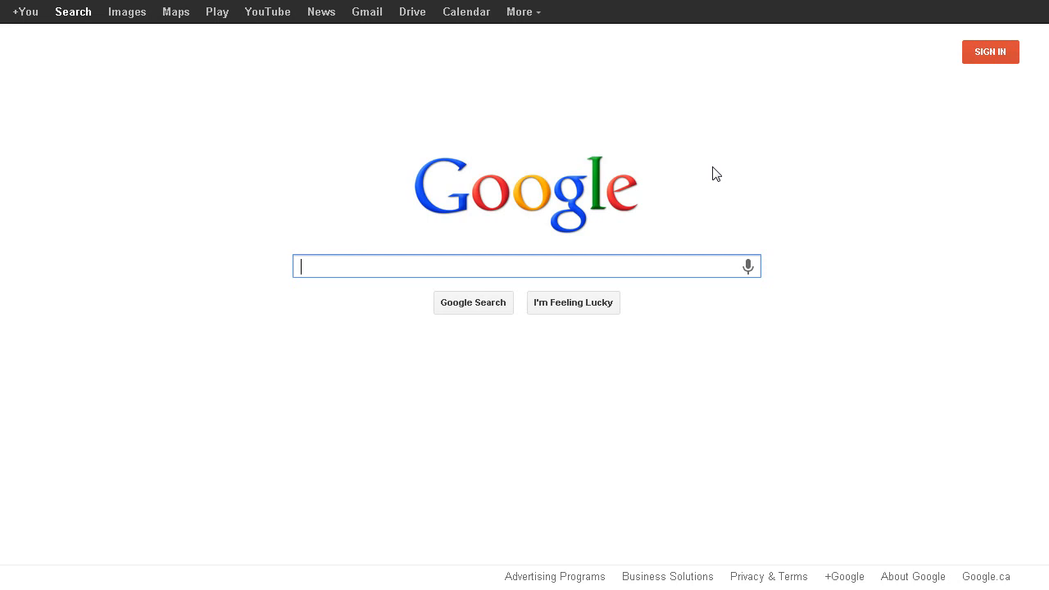
type("space site:oswd.org")
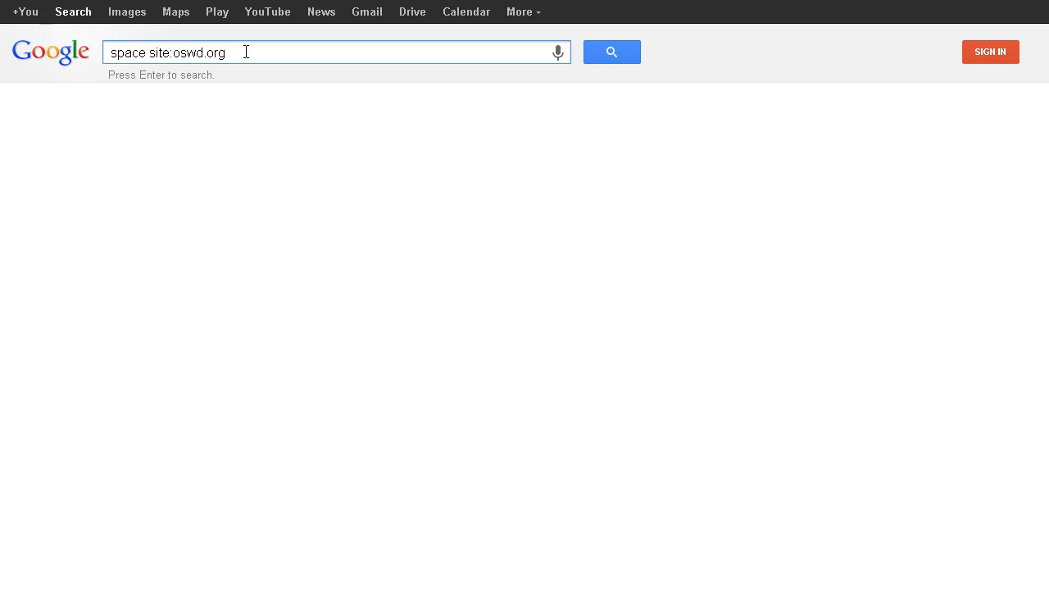
key("Return")
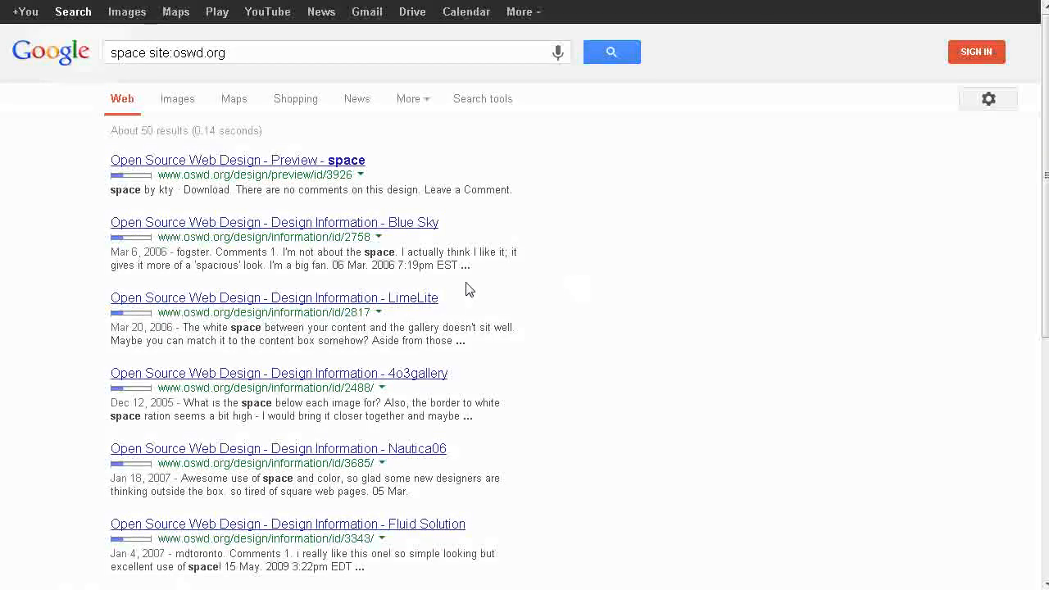
Step: Open the Calypso design information page from the search results, view its preview, and return to the results
scroll(464, 308, "down", 2)
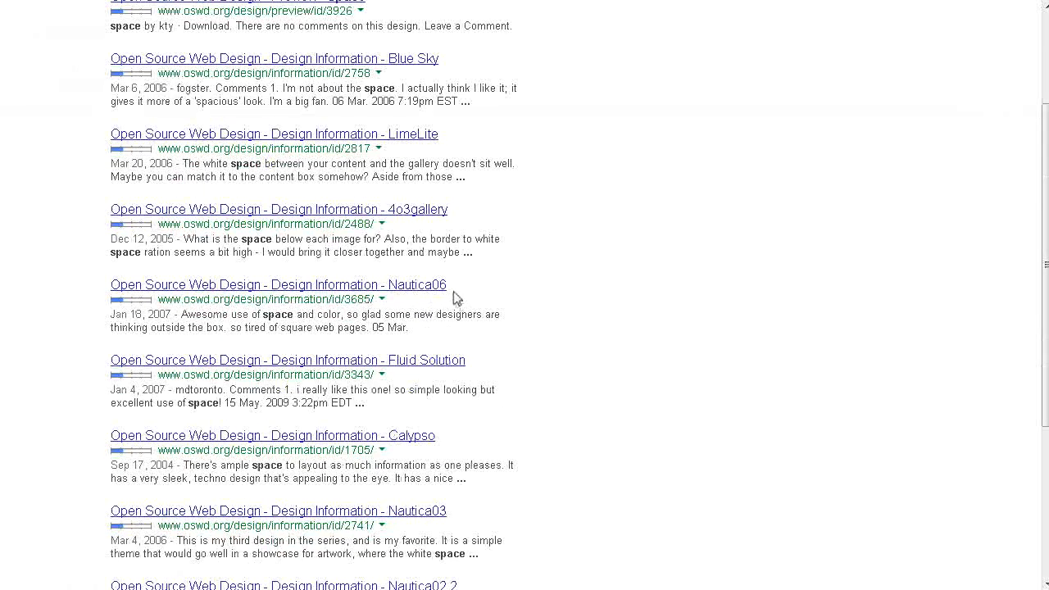
scroll(461, 304, "down", 2)
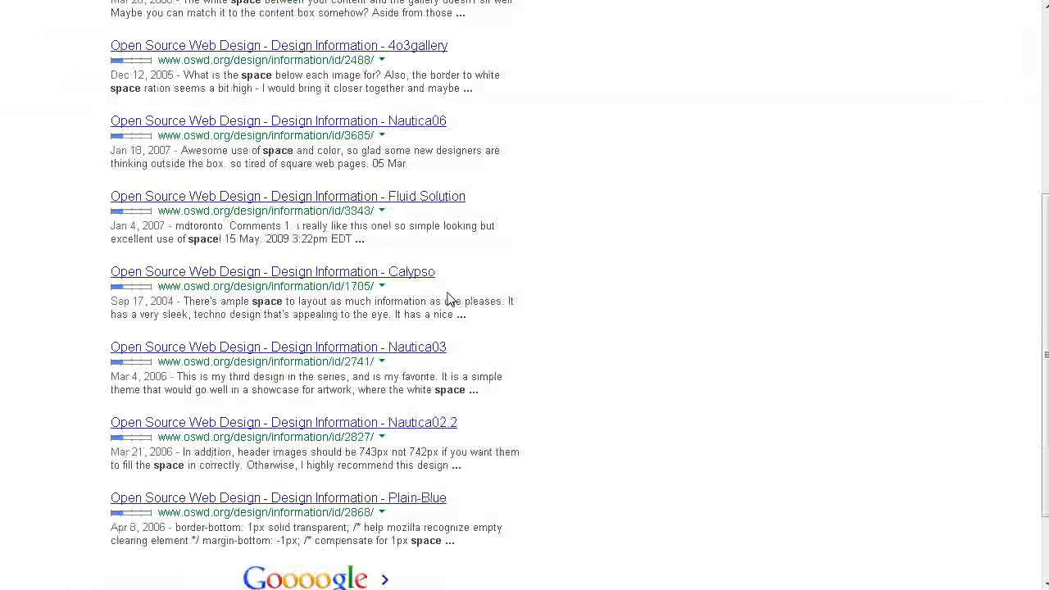
left_click(408, 272)
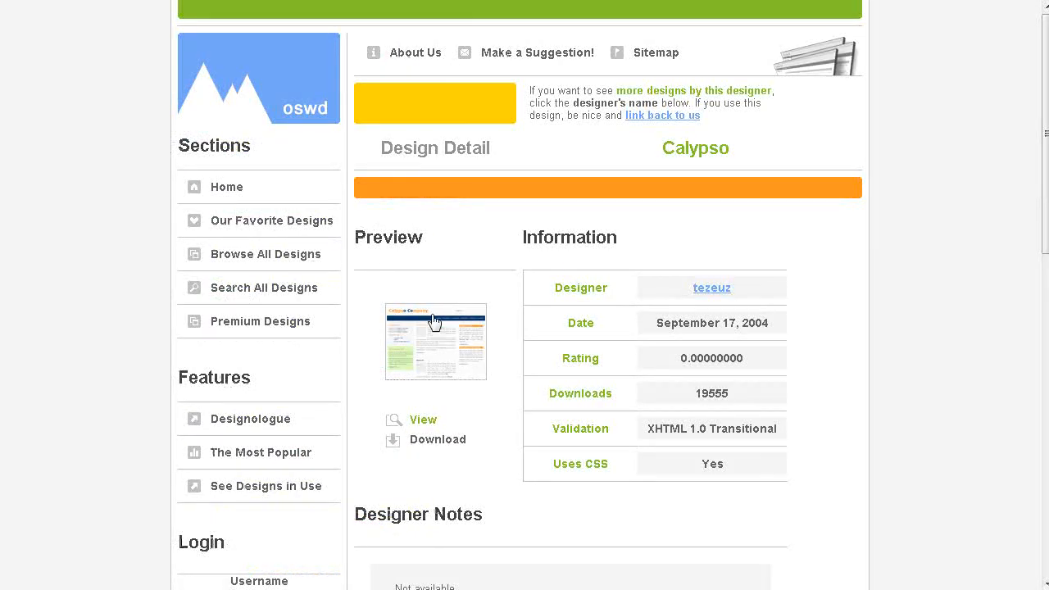
left_click(438, 358)
key("alt+Left")
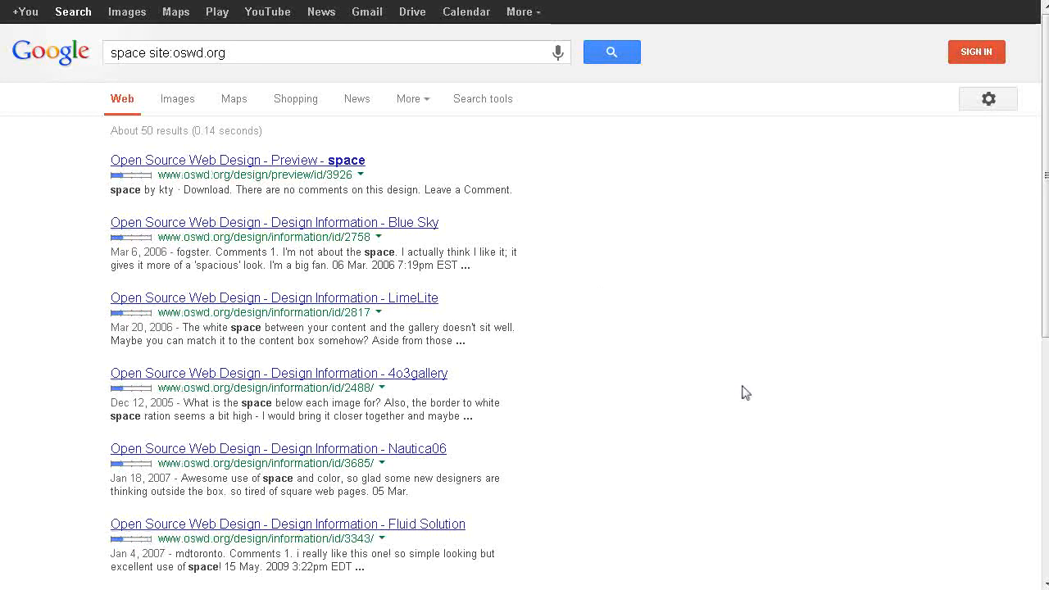
Step: Download the Dark Theme template as dark_theme.zip into the beameupscotty.info folder
scroll(681, 380, "down", 2)
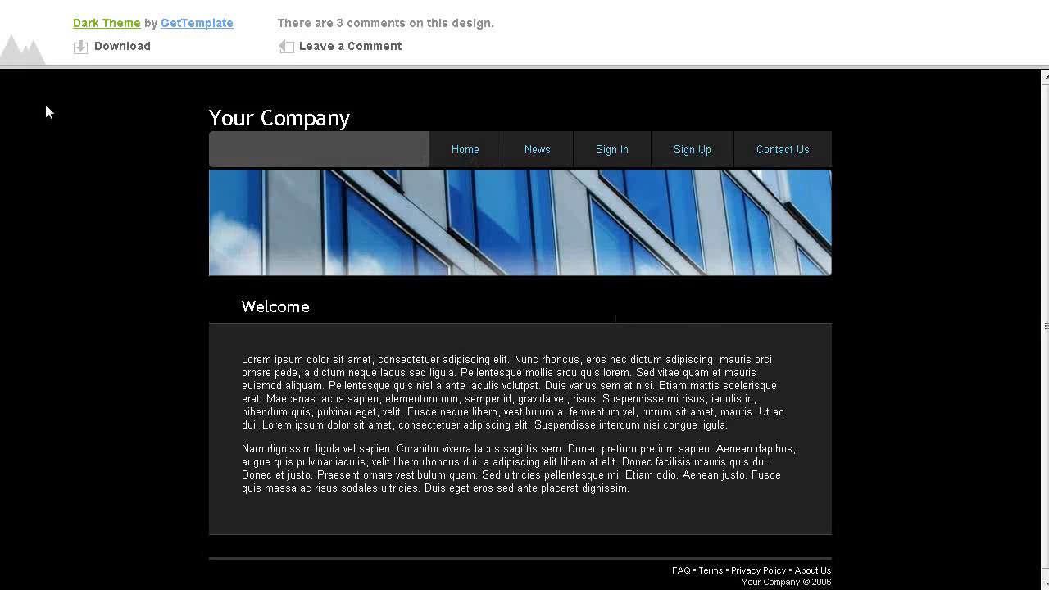
left_click(118, 51)
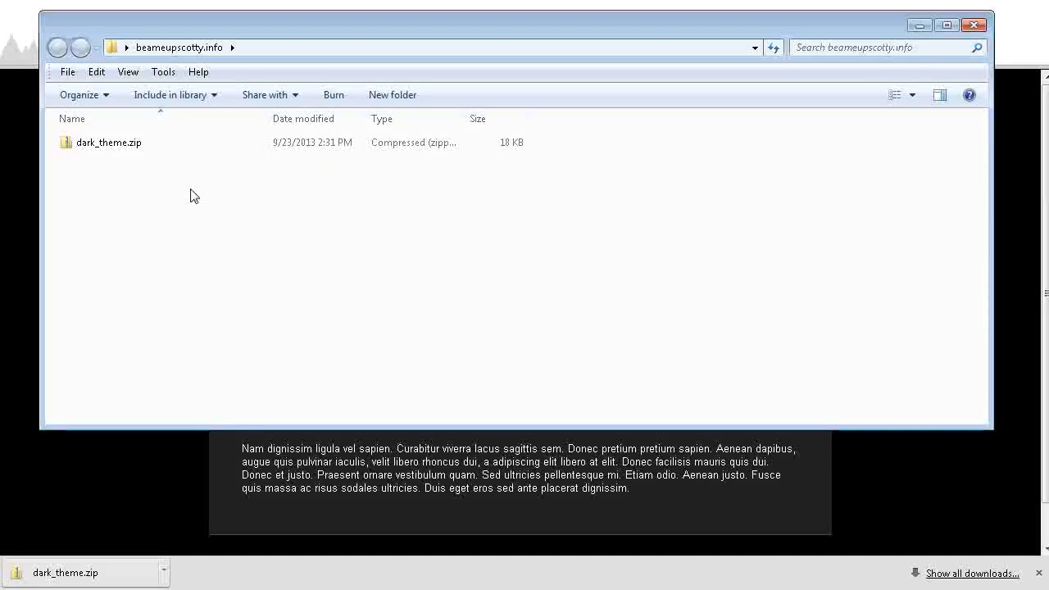
Step: Extract dark_theme.zip into a dark_theme folder inside beameupscotty.info and close the extracted-files window
double_click(104, 144)
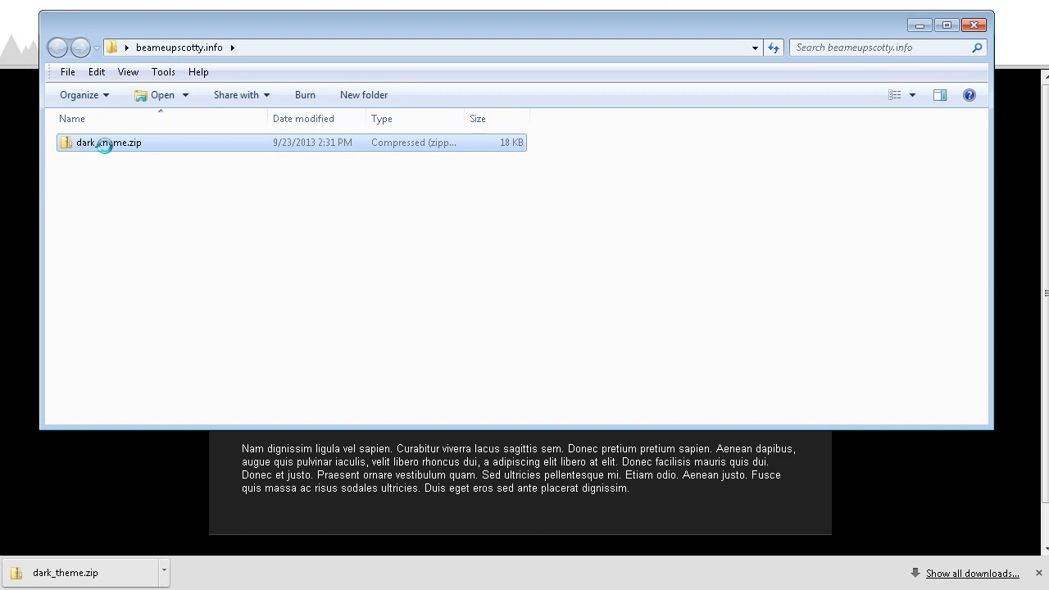
right_click(106, 147)
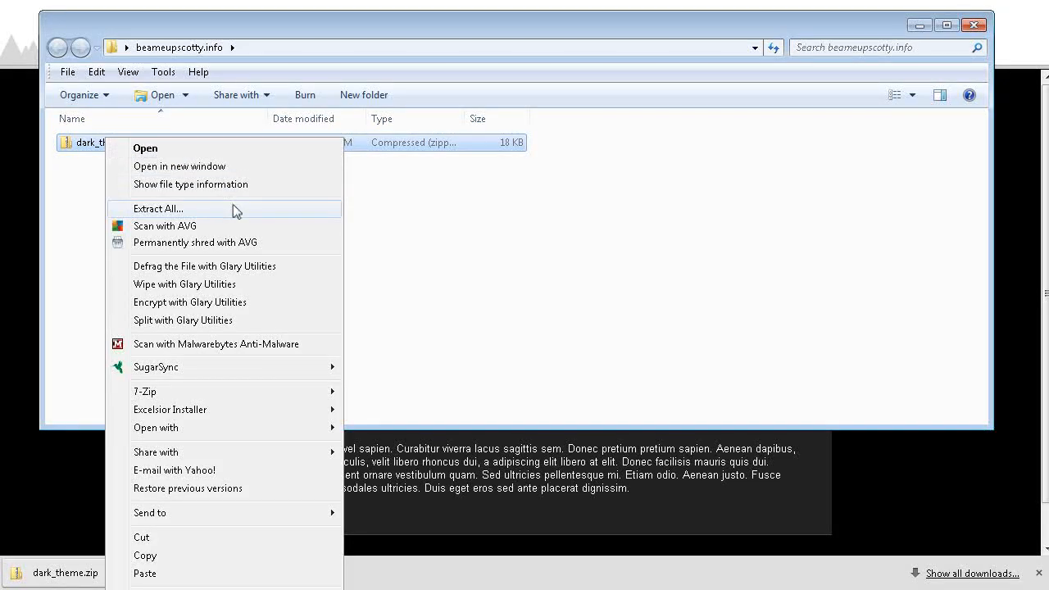
left_click(179, 211)
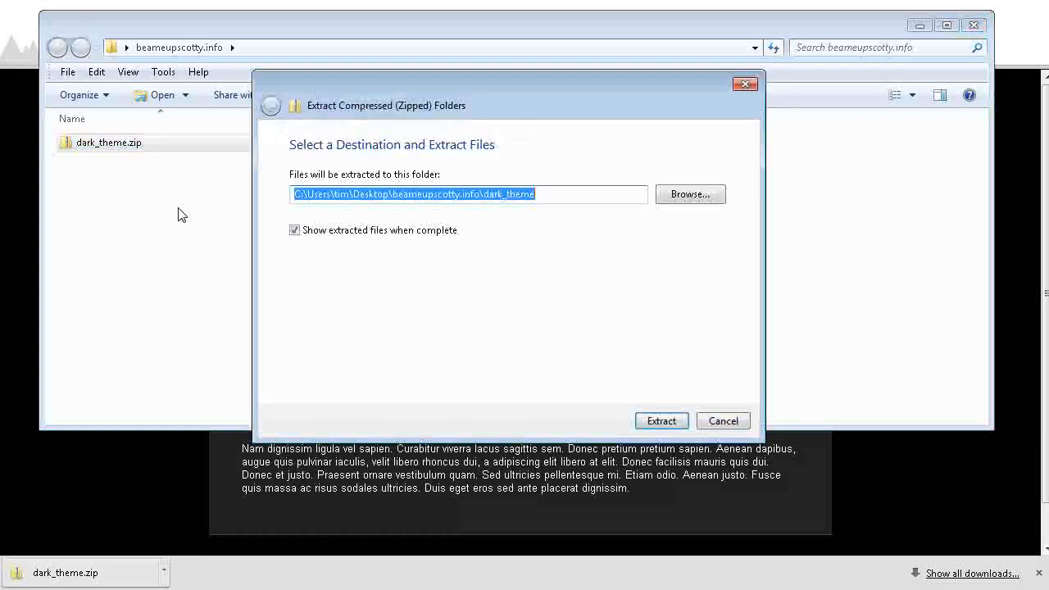
left_click(670, 425)
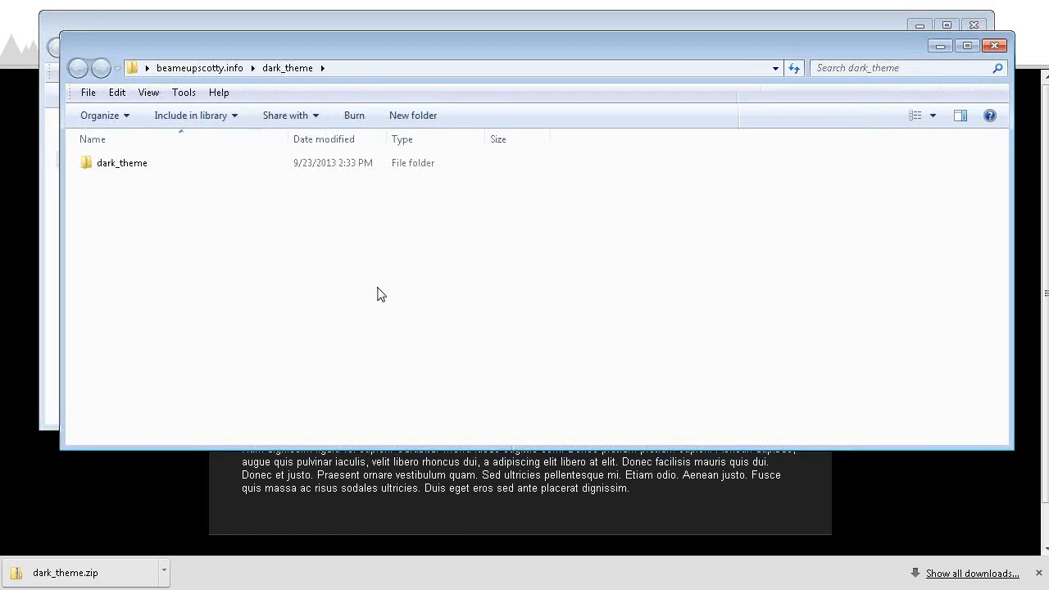
left_click(995, 47)
Step: Open the nested dark_theme folder, view its index.html in the browser, and return to the folder
left_click(119, 144)
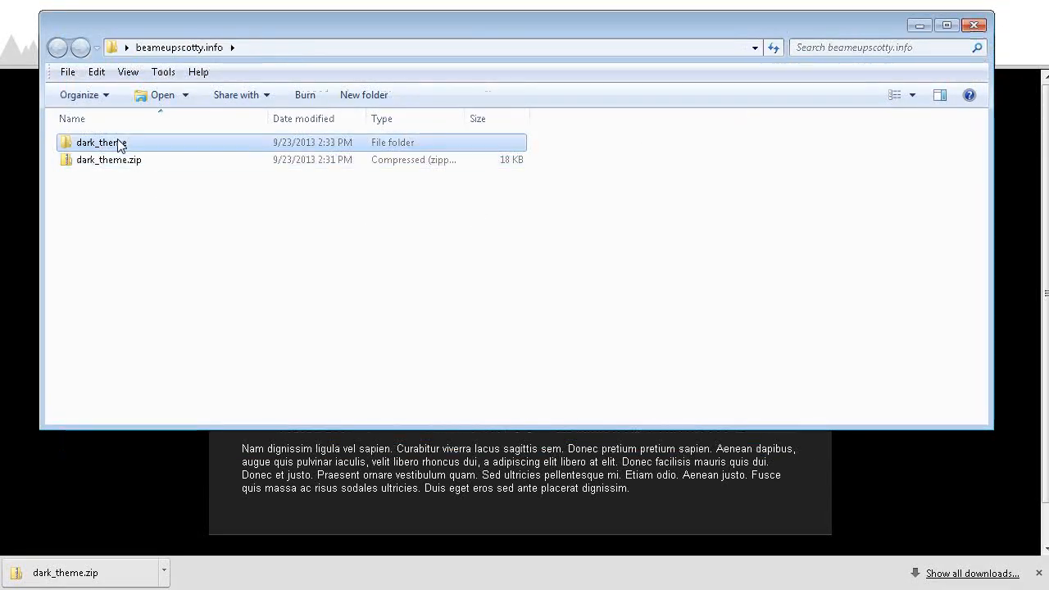
double_click(119, 145)
double_click(108, 146)
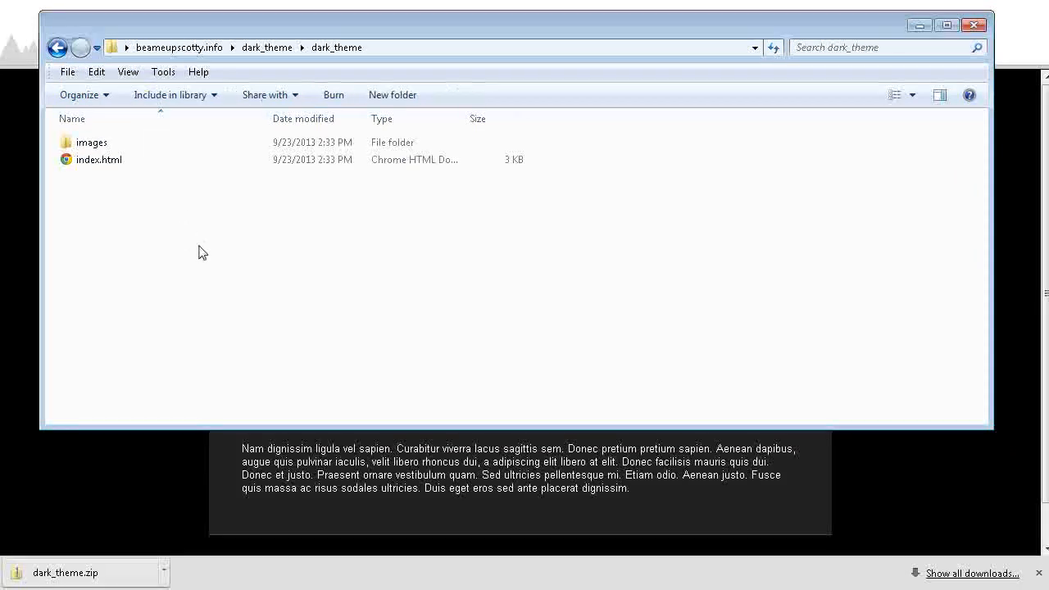
double_click(126, 162)
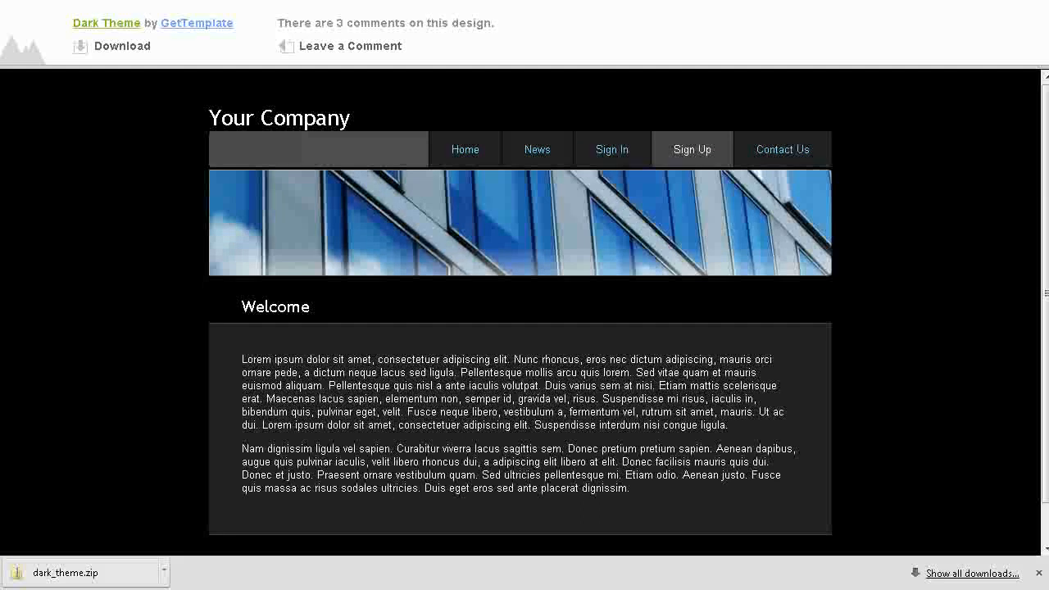
key("alt+Tab")
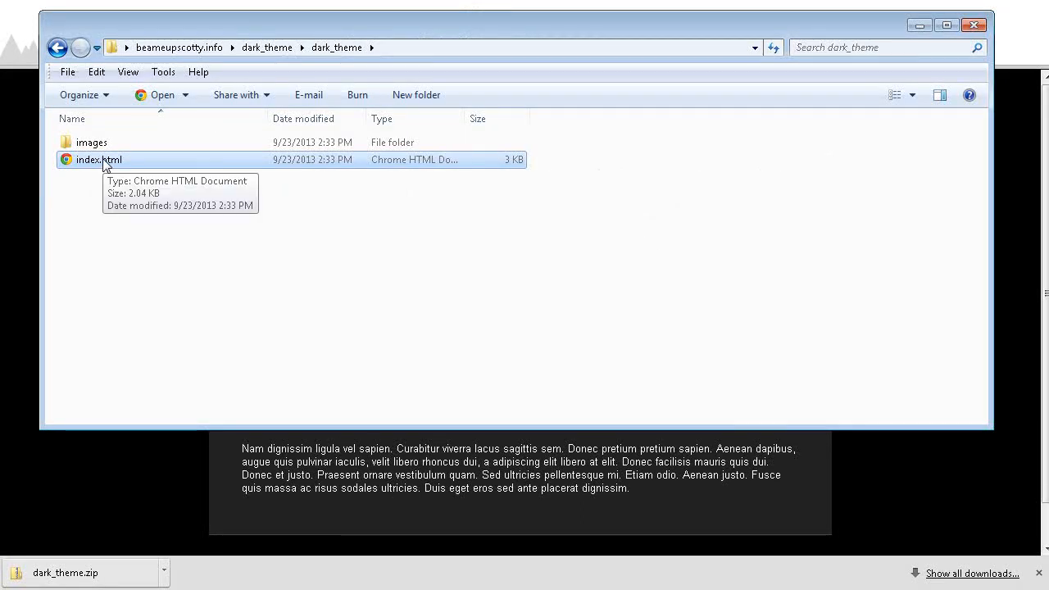
Step: Make a copy of index.html in the same dark_theme folder
right_click(105, 166)
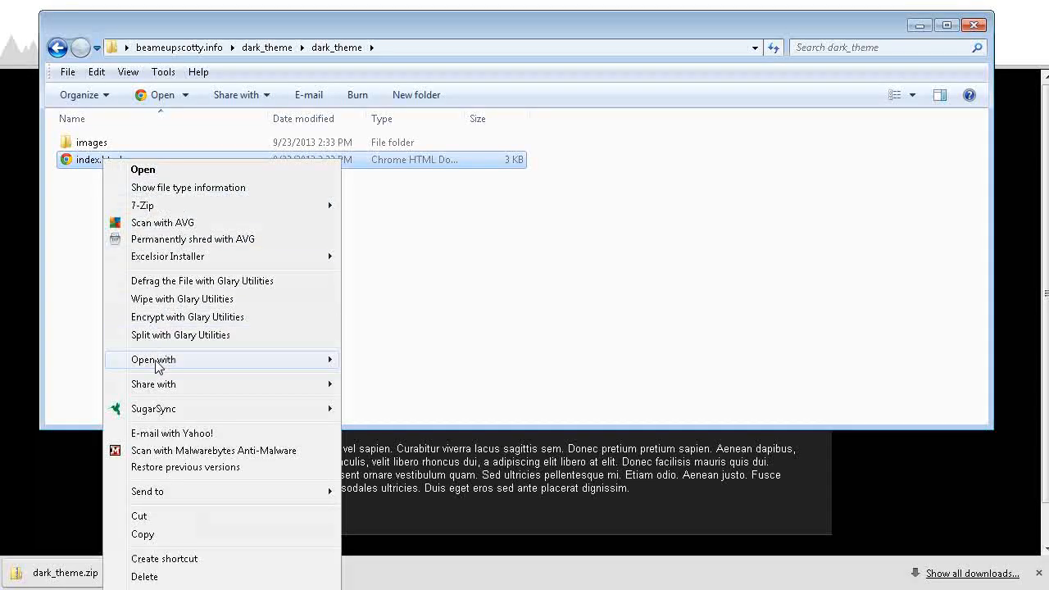
left_click(144, 534)
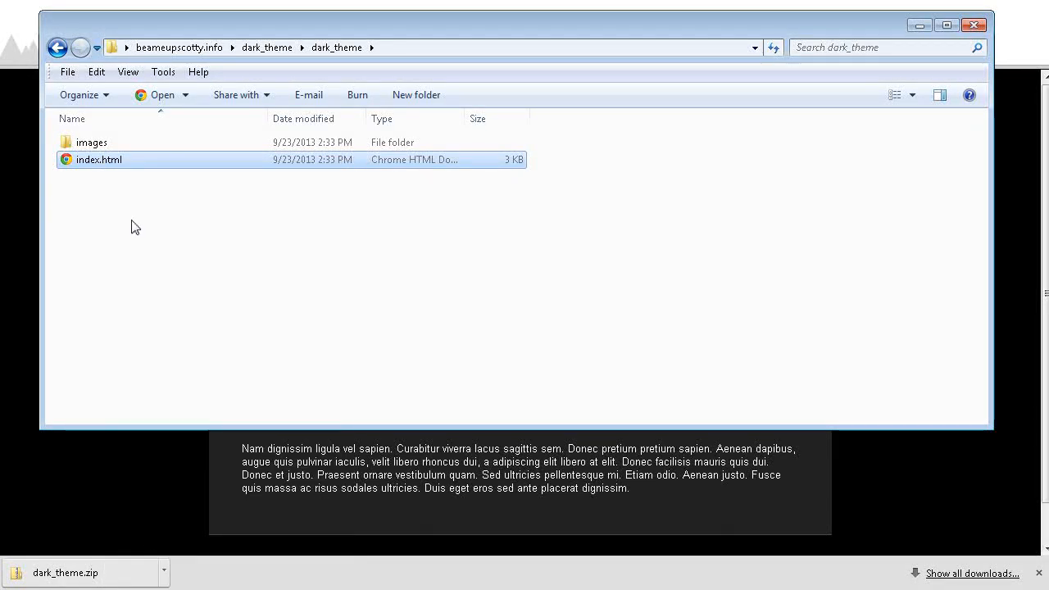
right_click(133, 222)
left_click(170, 334)
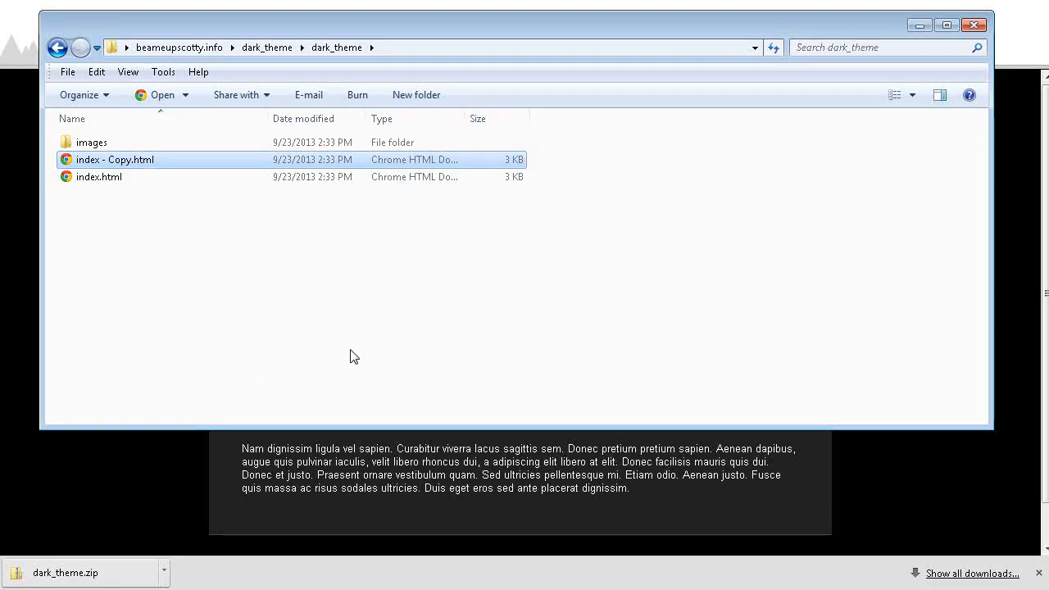
left_click(130, 436)
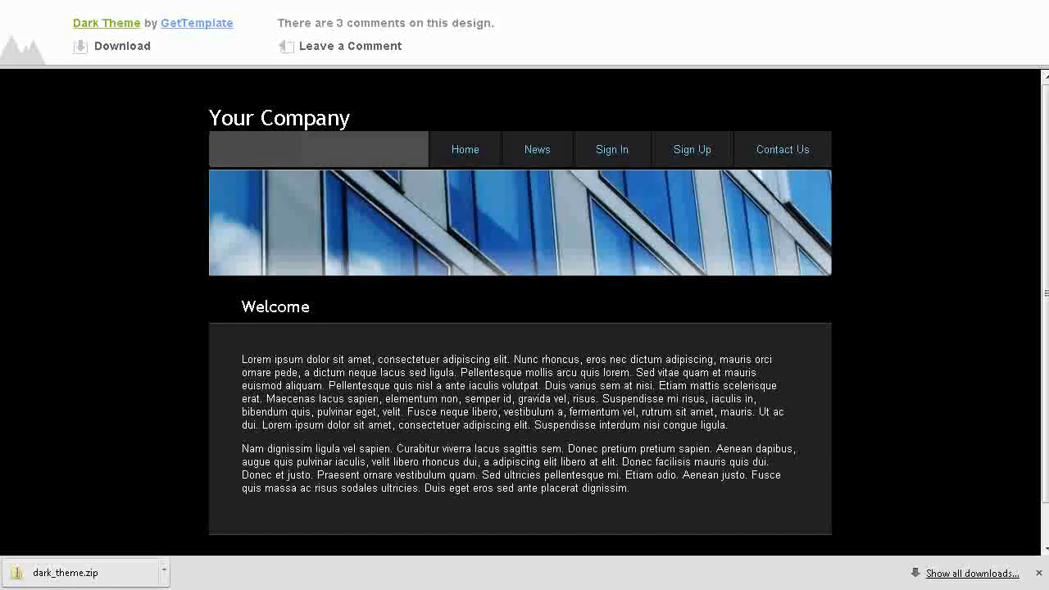
key("alt+Tab")
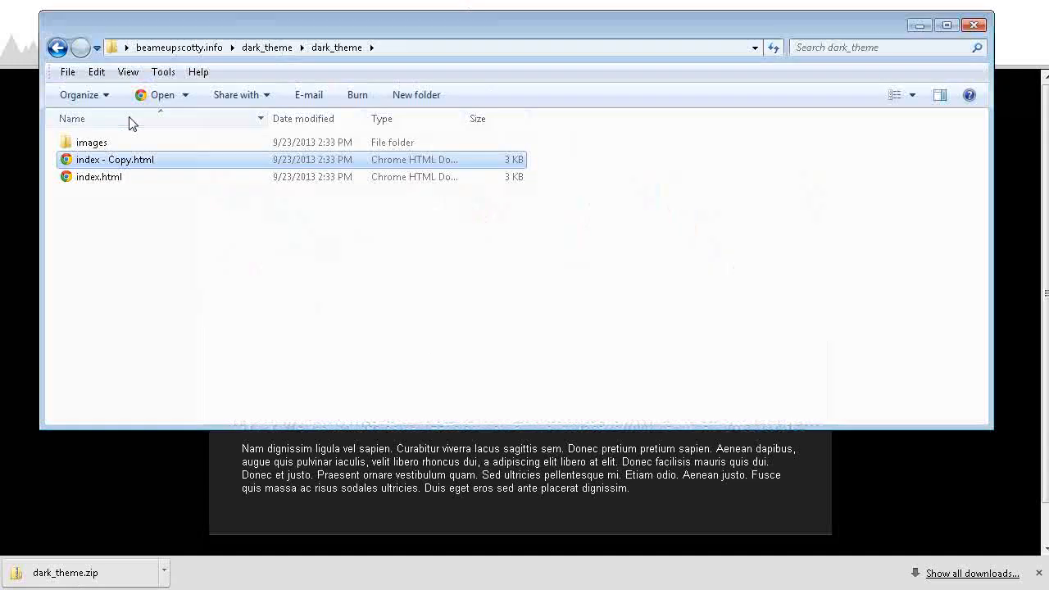
right_click(127, 164)
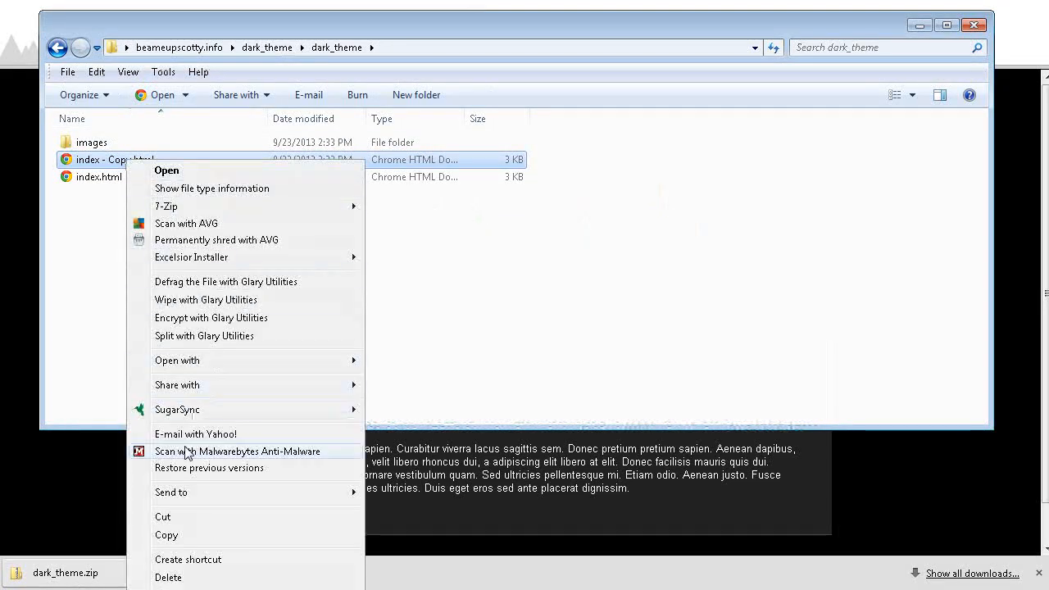
left_click(168, 578)
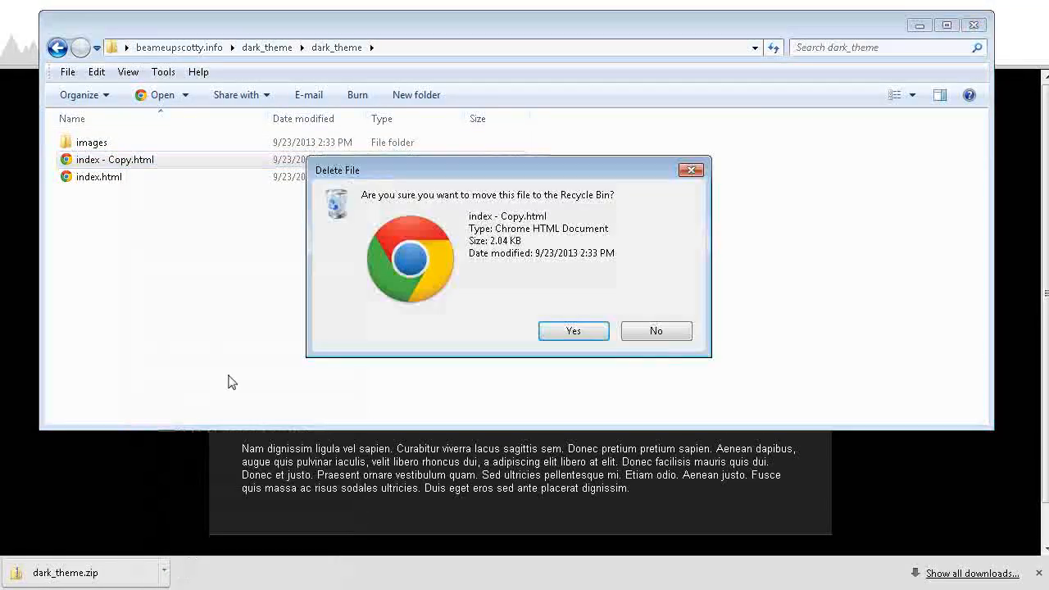
left_click(664, 333)
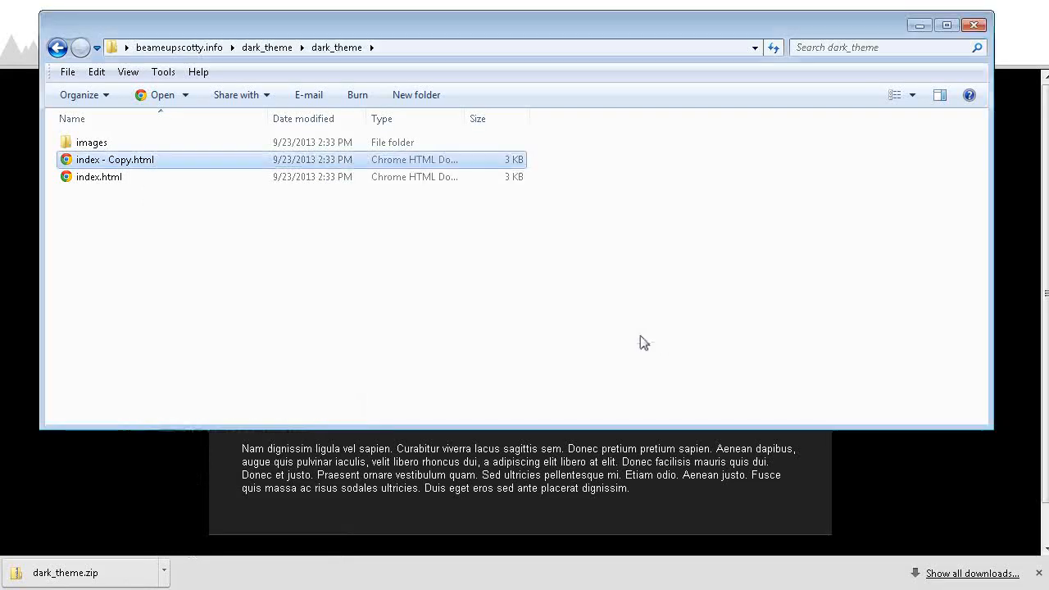
Step: Rename the copied file index - Copy.html in the dark_theme folder as contact-us.html
right_click(121, 156)
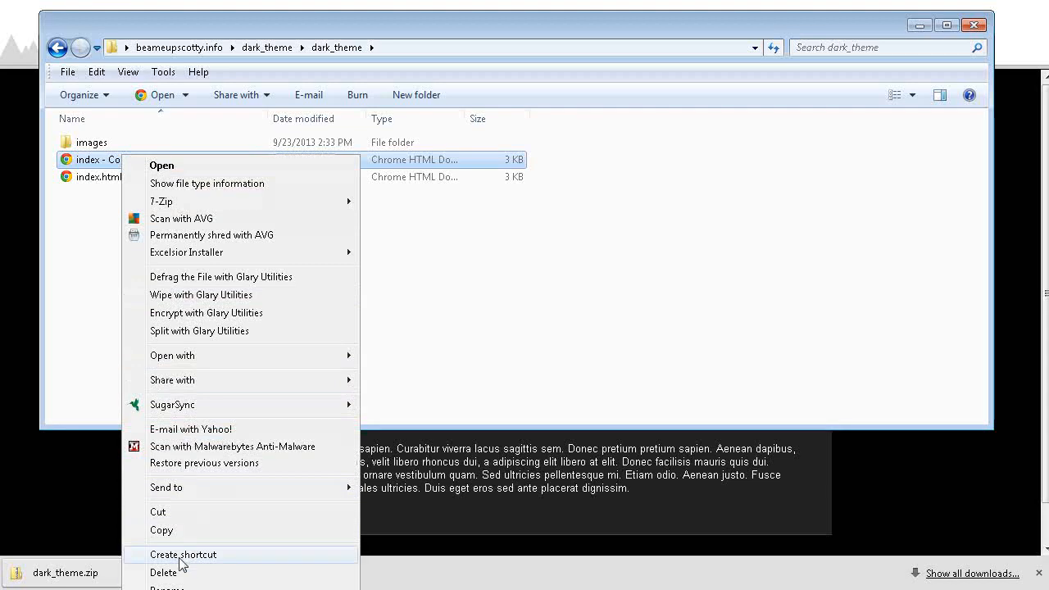
left_click(175, 587)
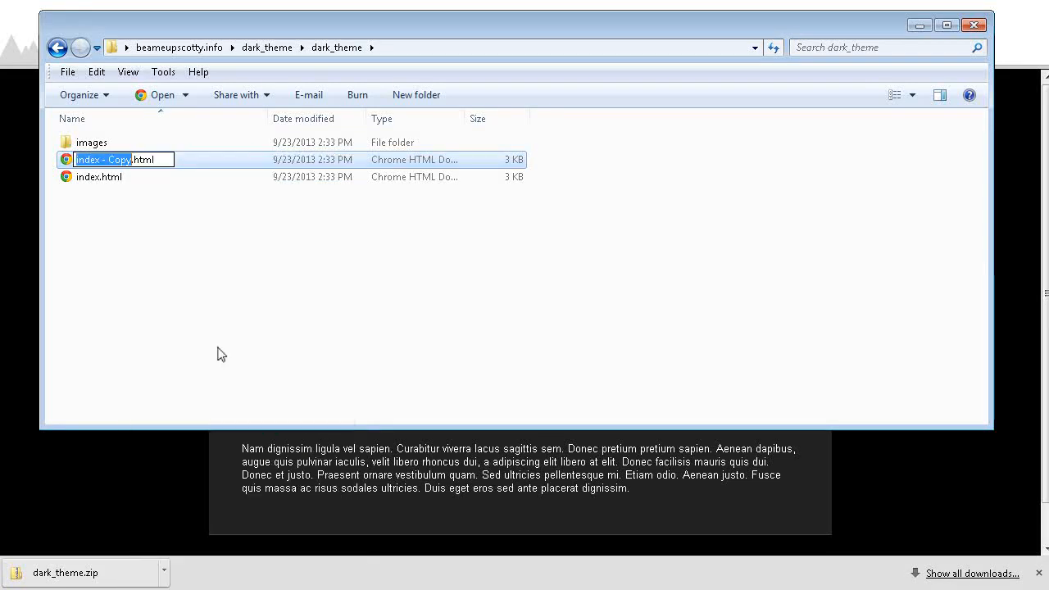
type("cont")
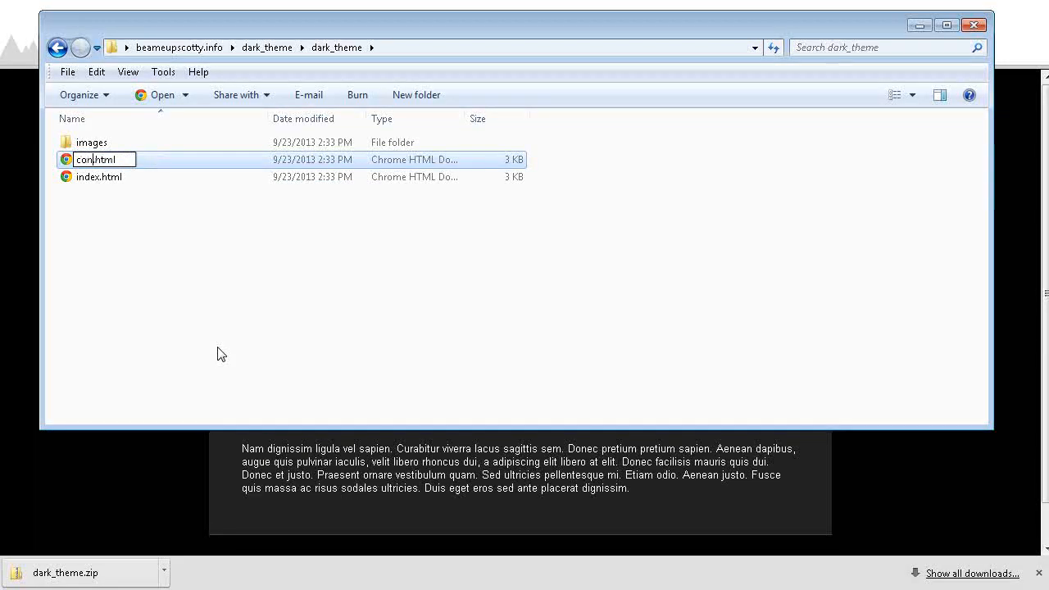
type("act-")
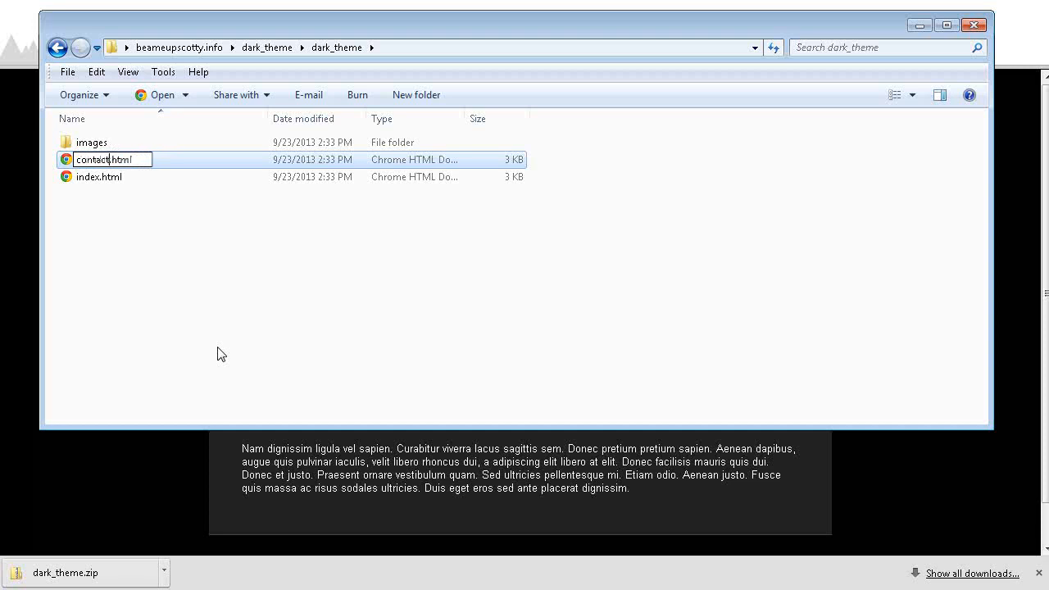
type("us")
key("Return")
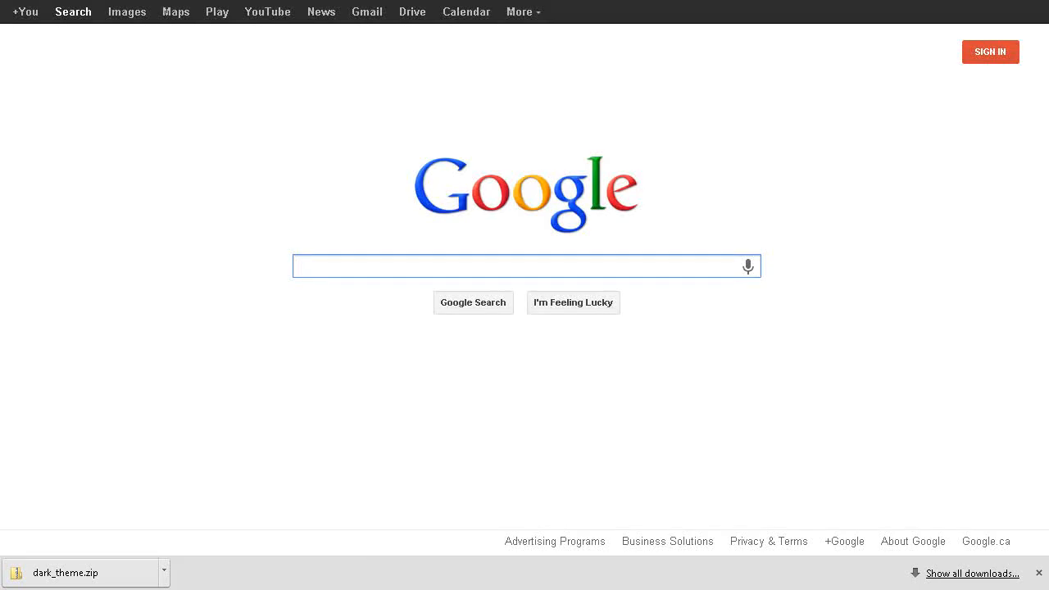
Step: Search Google for KompoZer and open the Downloads page of the kompozer.net site
type("komp")
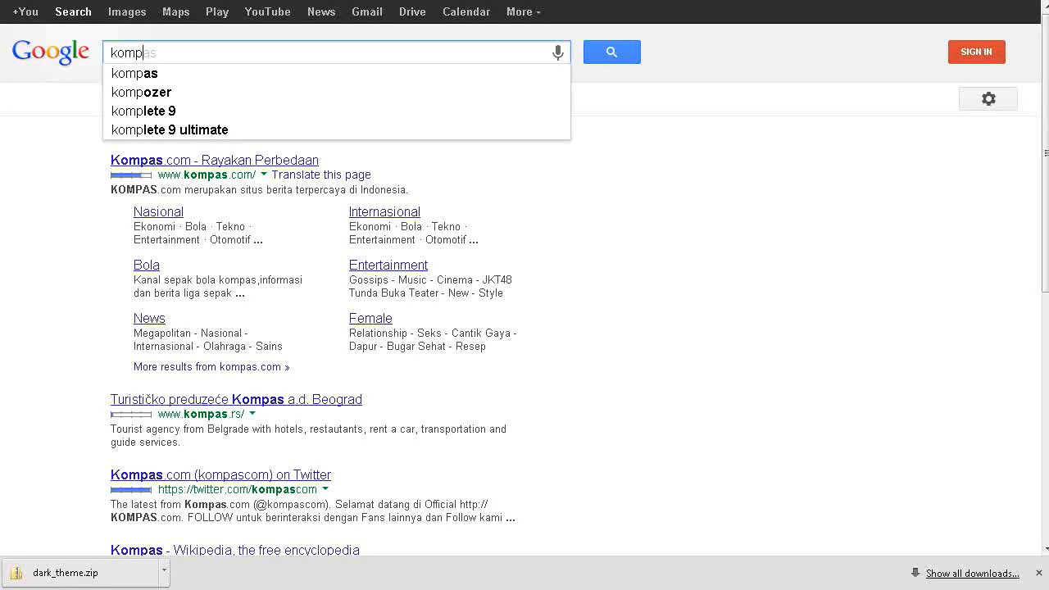
type("oz")
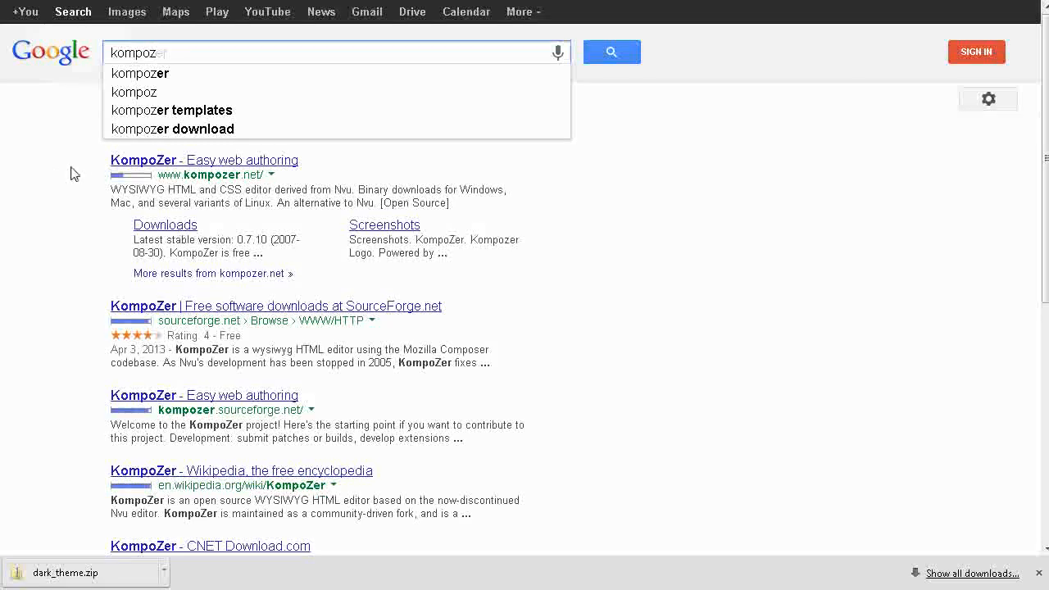
left_click(165, 228)
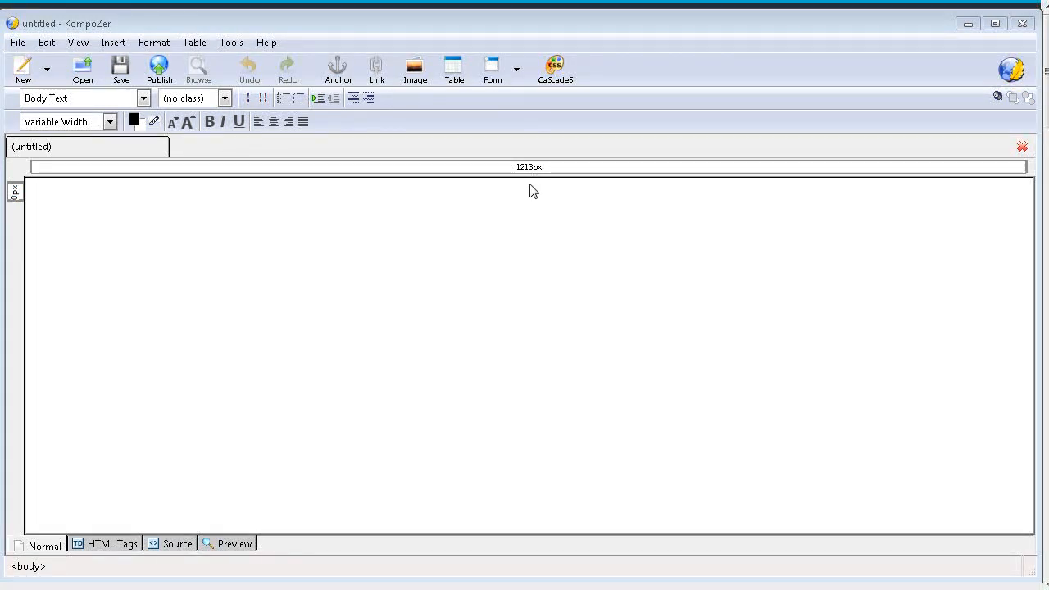
Step: In KompoZer, open index.html from the nested dark_theme folder inside beameupscotty.info
left_click(83, 74)
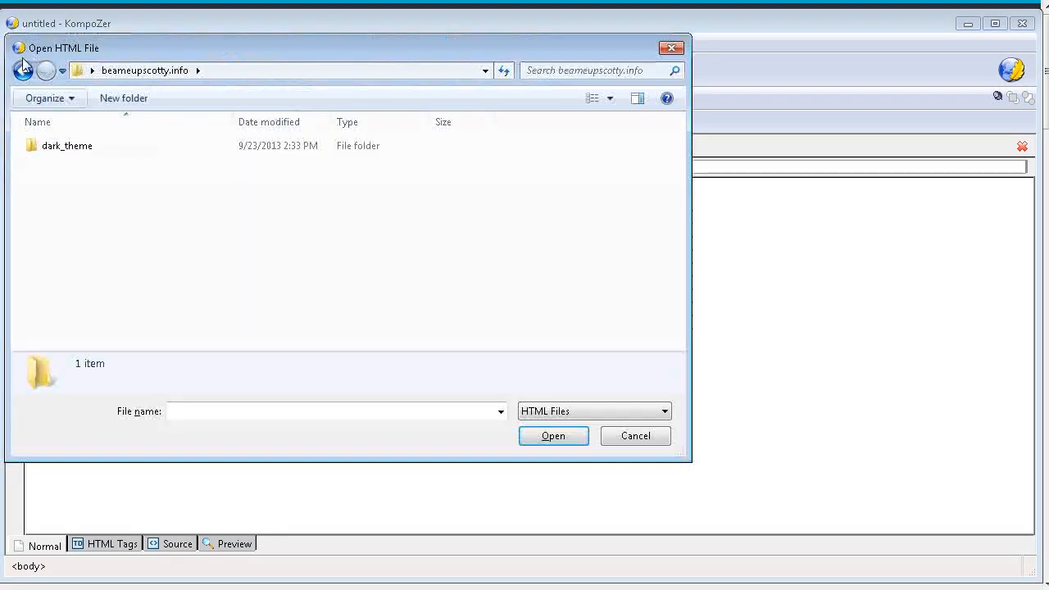
double_click(110, 148)
double_click(88, 151)
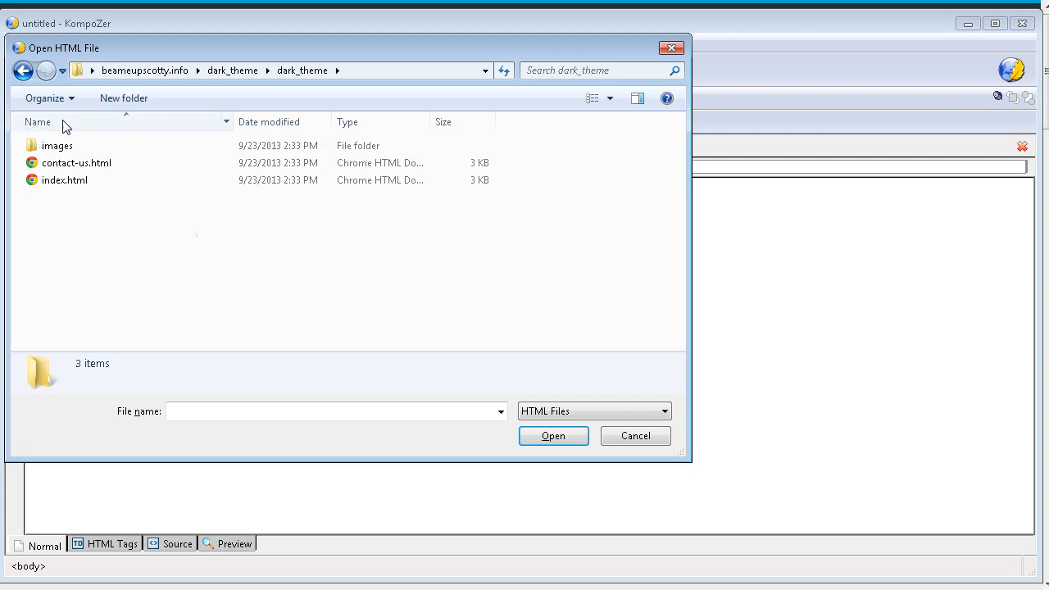
left_click(79, 185)
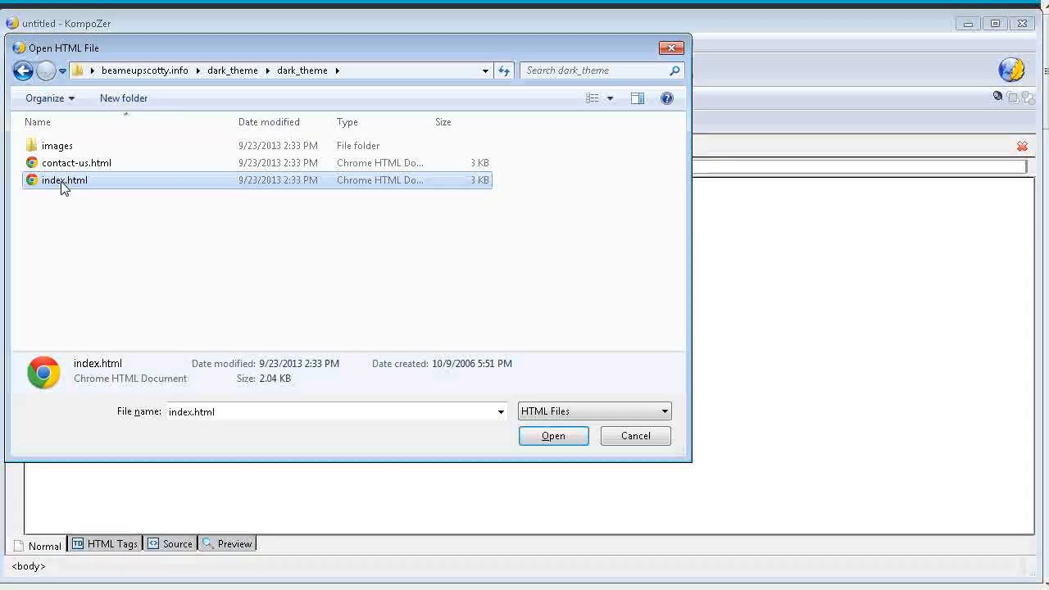
left_click(529, 441)
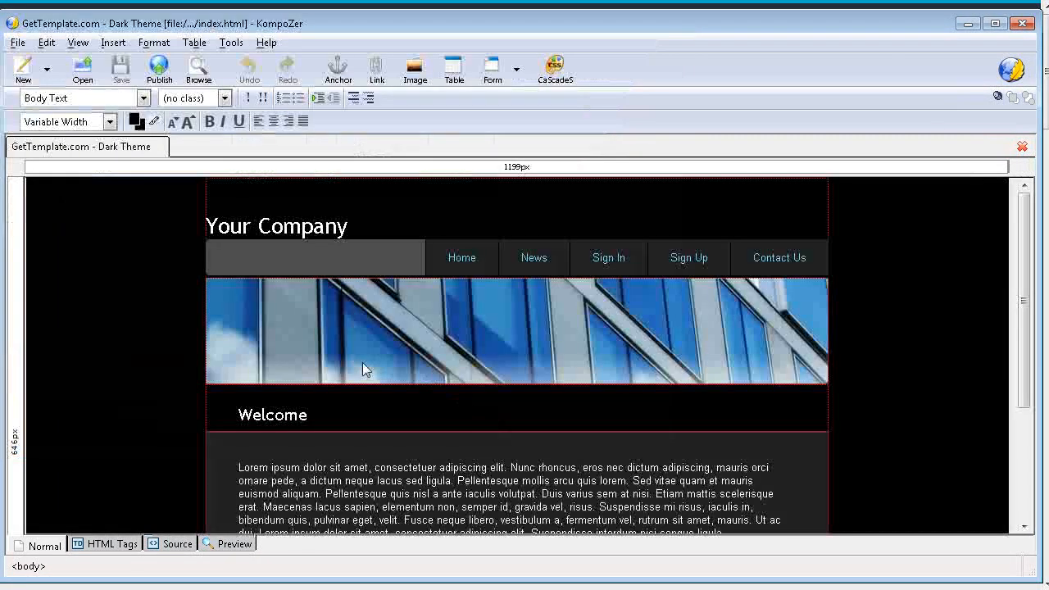
Step: Replace the "Your Company" heading at the top of the page with "Beammeupscotty!"
left_click_drag(206, 226, 354, 223)
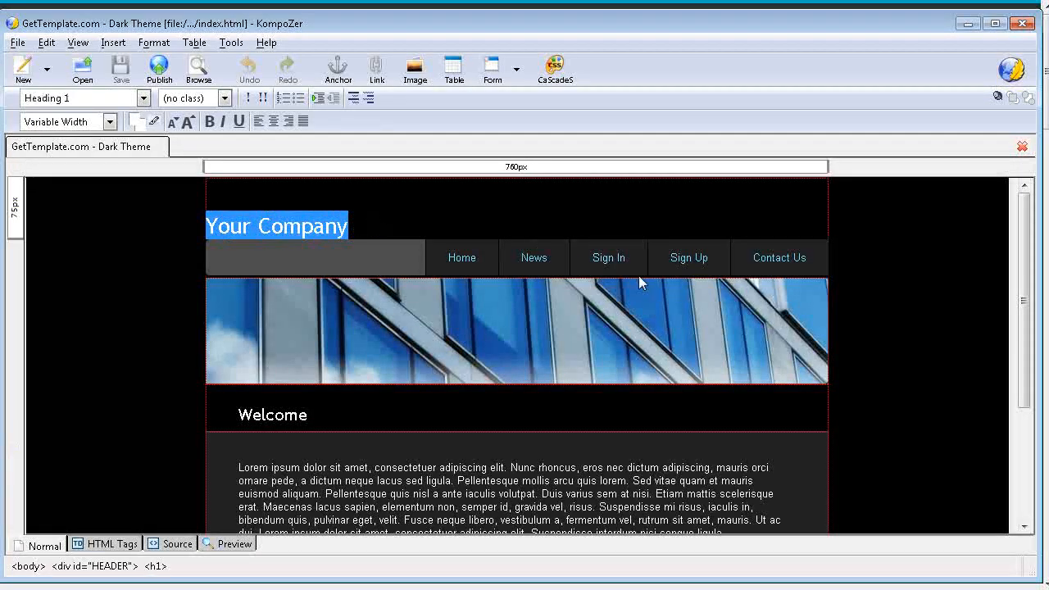
type("B")
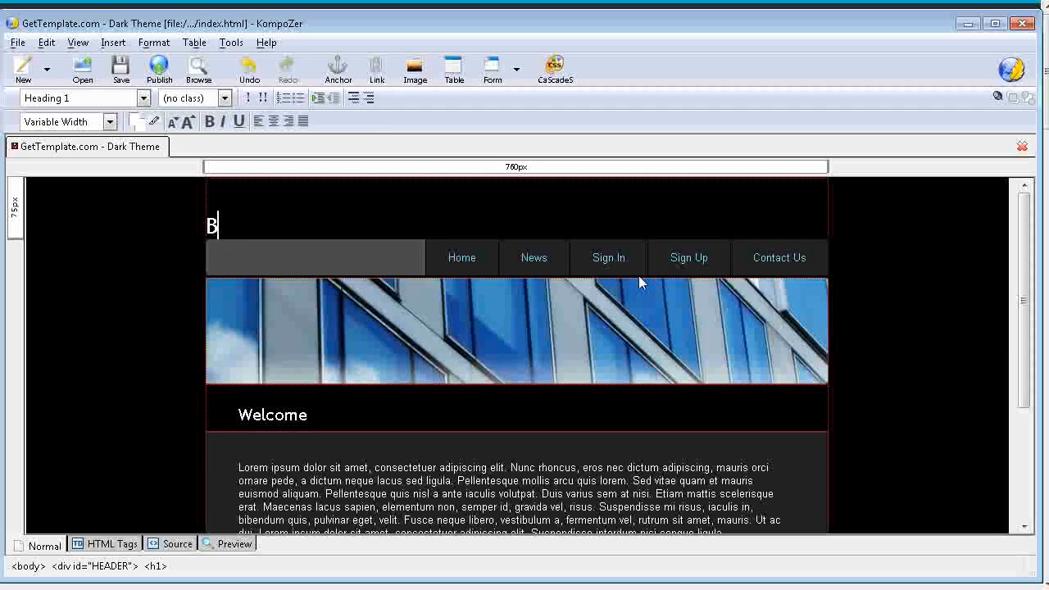
type("ea")
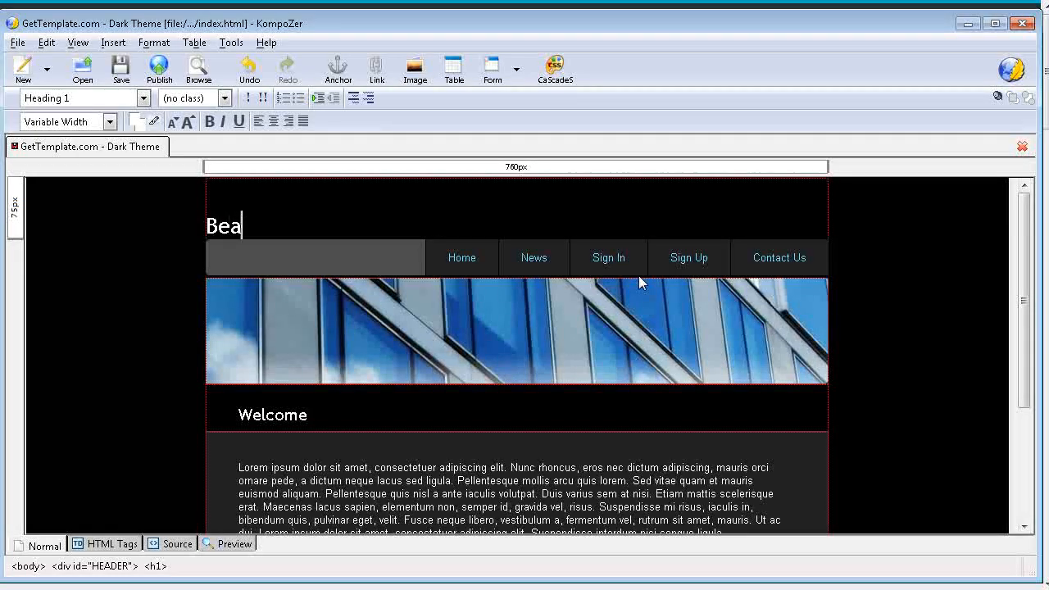
type("mmeup")
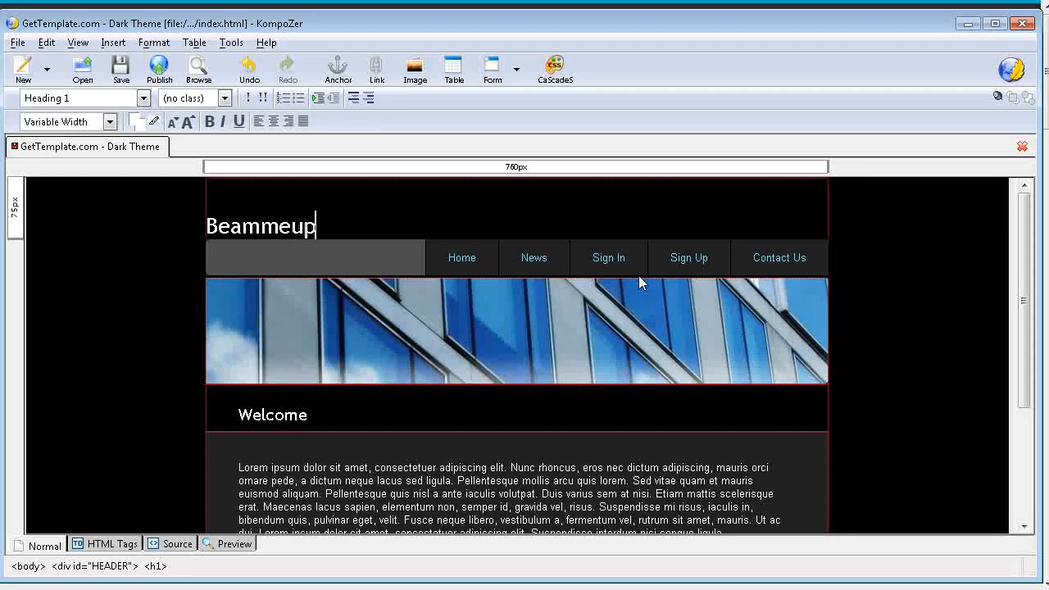
type("scotty!")
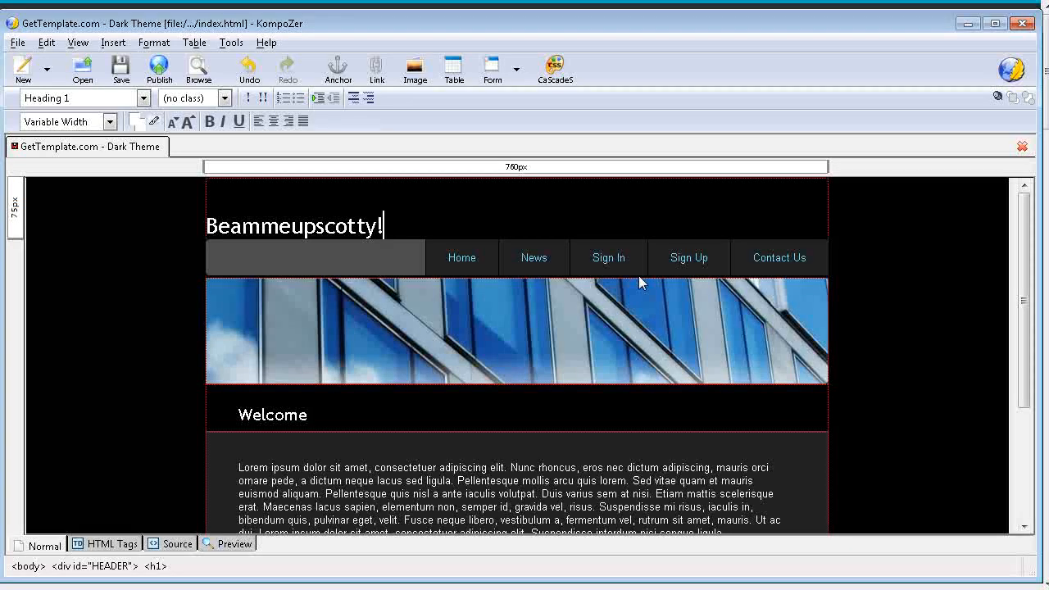
key("Return")
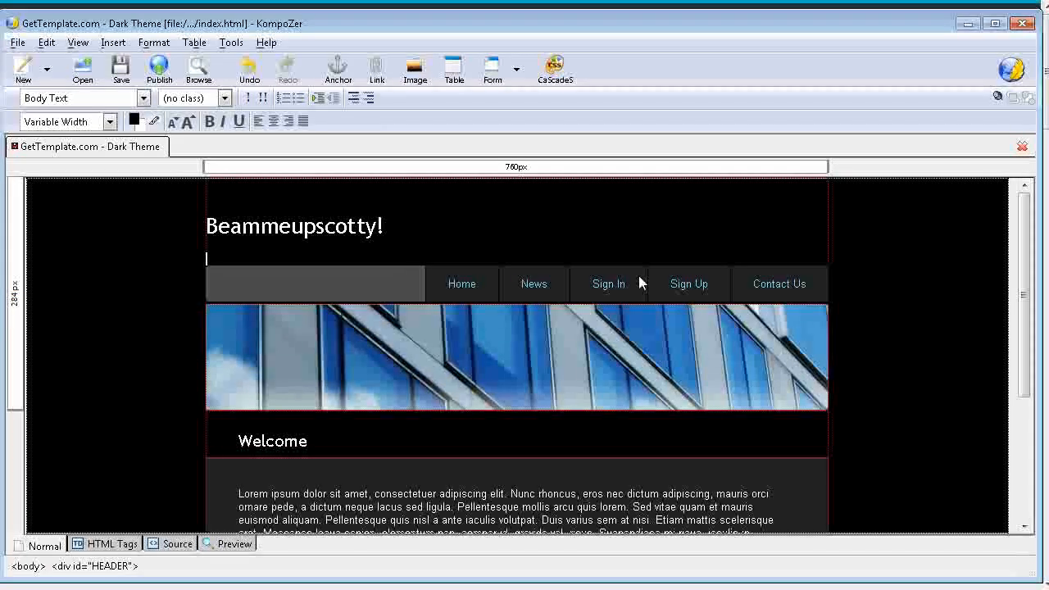
key("BackSpace")
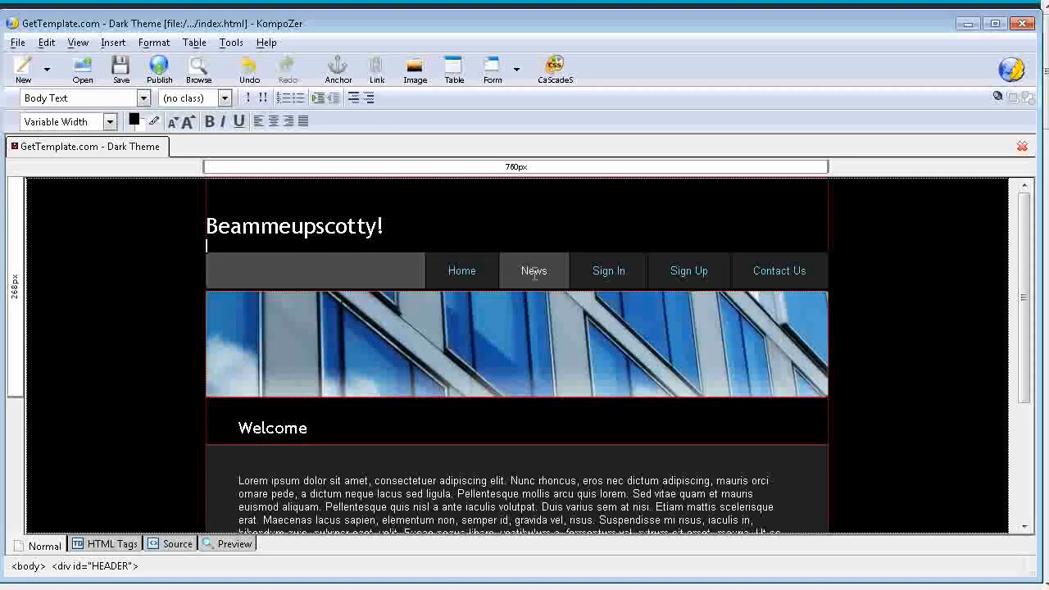
Step: Remove the News and Sign In items, including their empty list entries, from the navigation bar
double_click(525, 270)
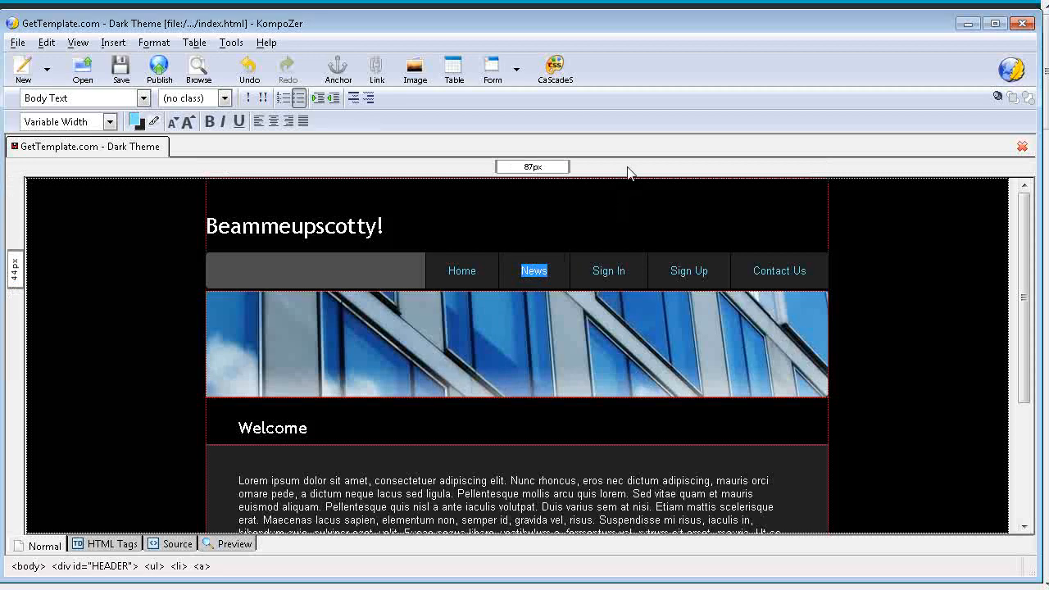
key("Delete")
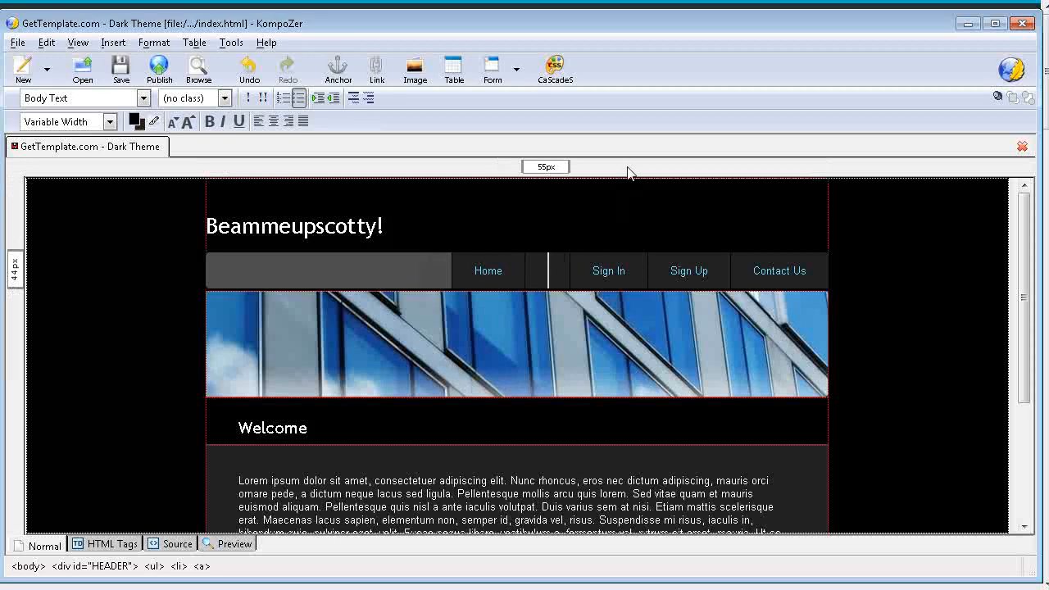
key("Delete")
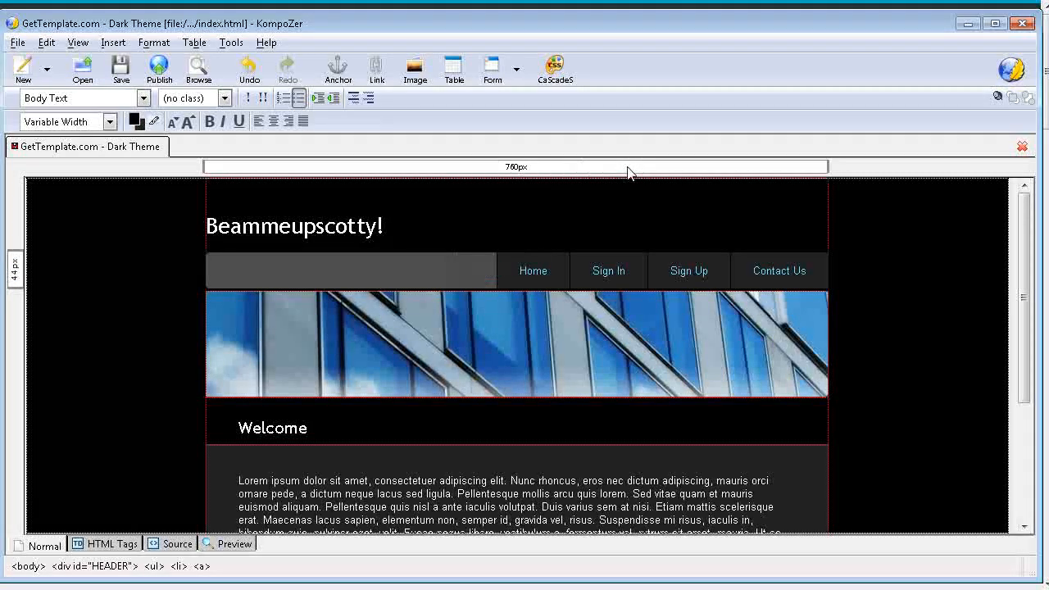
left_click_drag(594, 272, 632, 274)
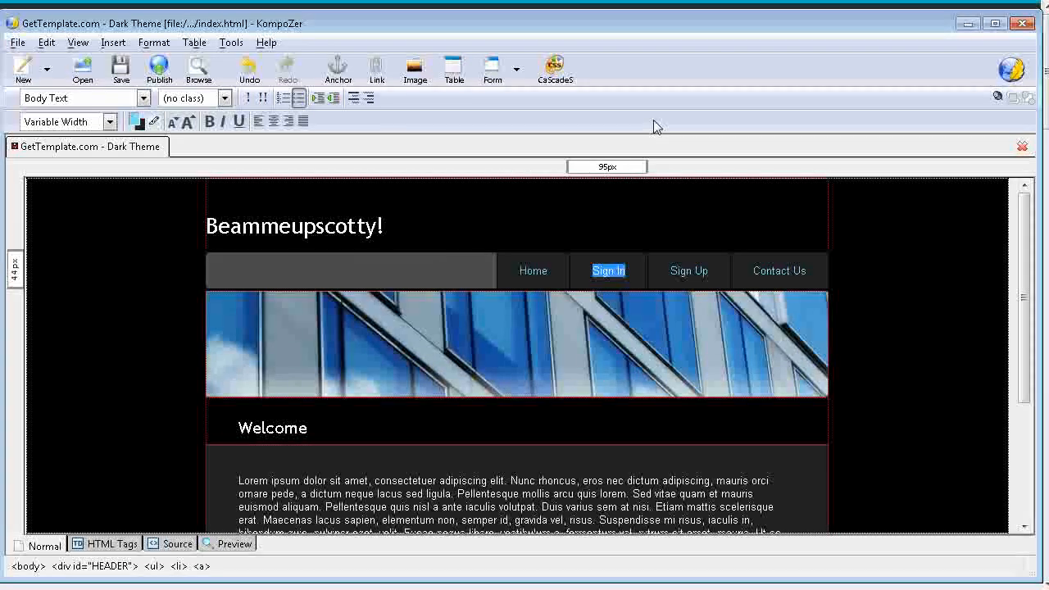
key("Delete")
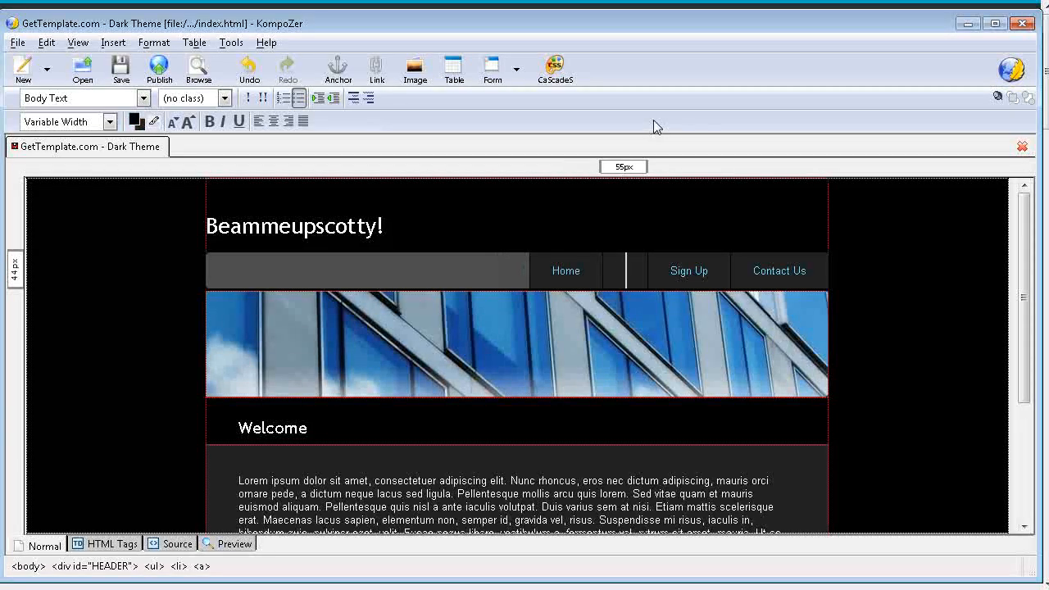
key("BackSpace")
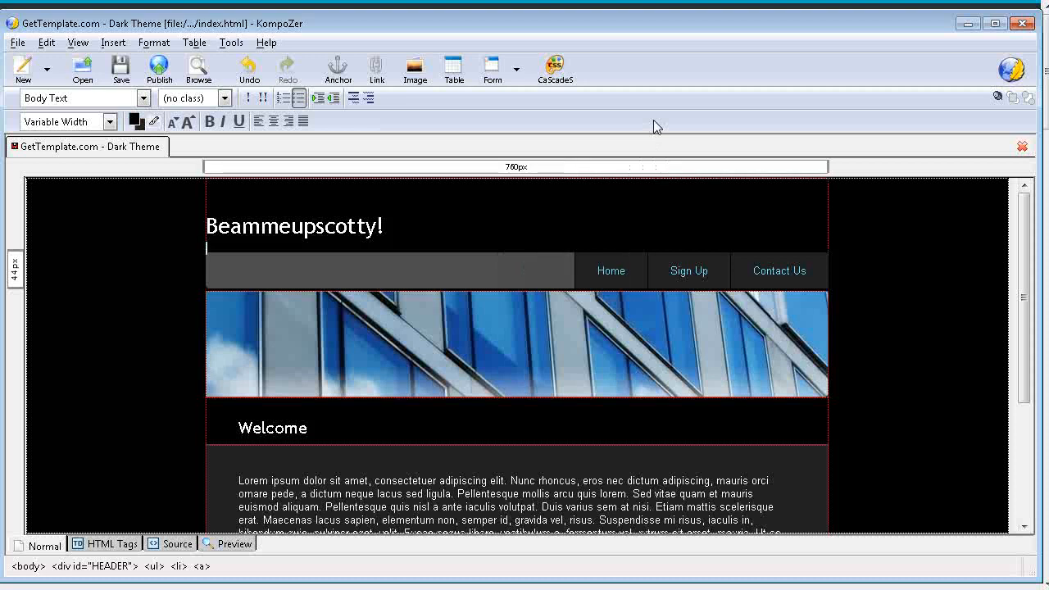
Step: Remove the Sign Up item from the navigation bar, leaving only Home and Contact Us
left_click(671, 271)
key("Delete")
key("Delete")
key("Delete")
key("Delete")
key("Delete")
key("Delete")
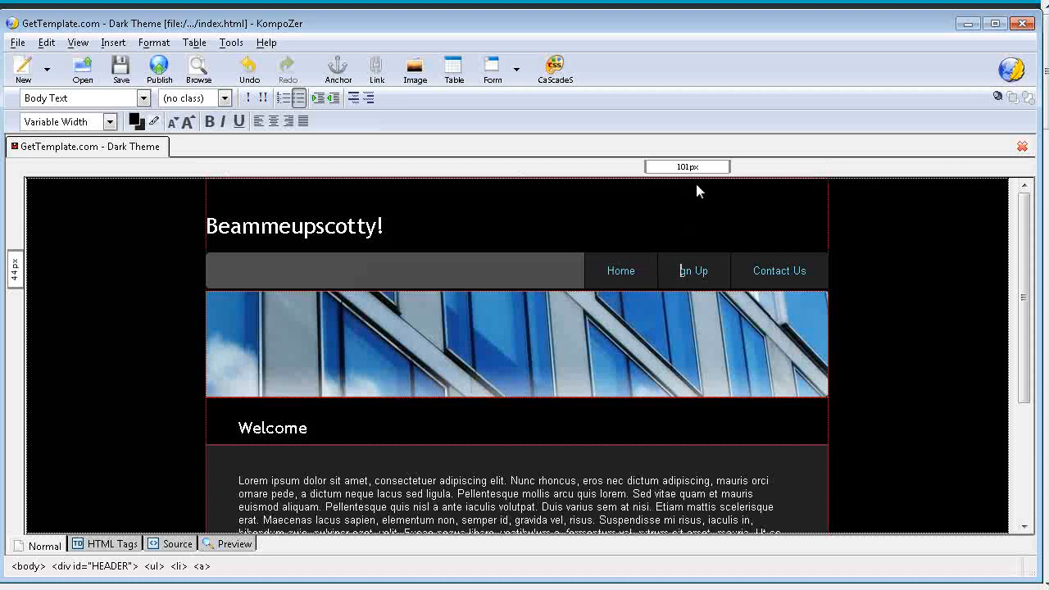
key("Delete")
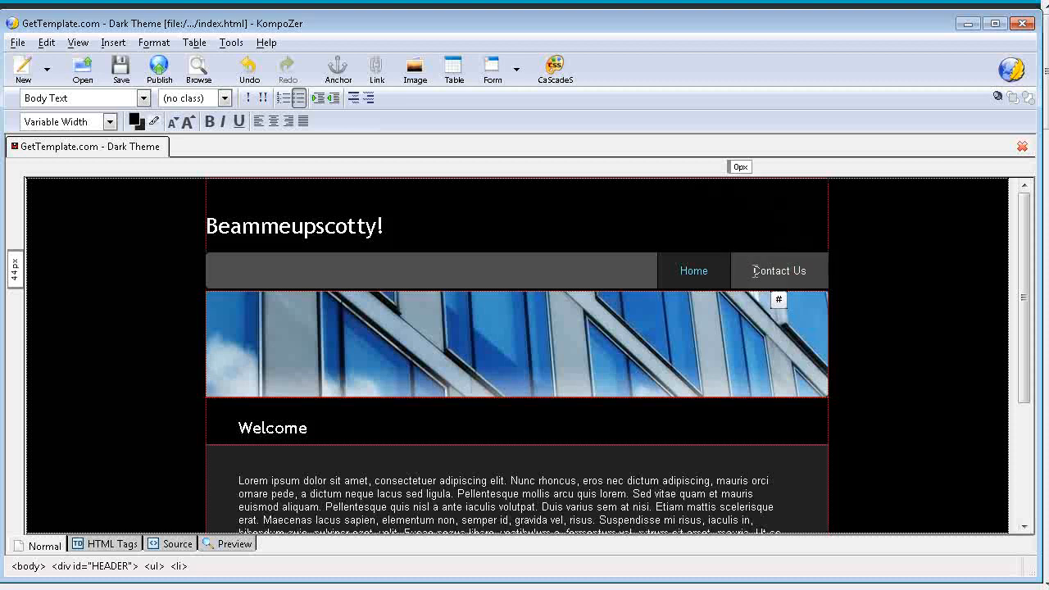
Step: Set the link location of the Contact Us navigation item to the local file contact-us.html
left_click_drag(754, 270, 812, 274)
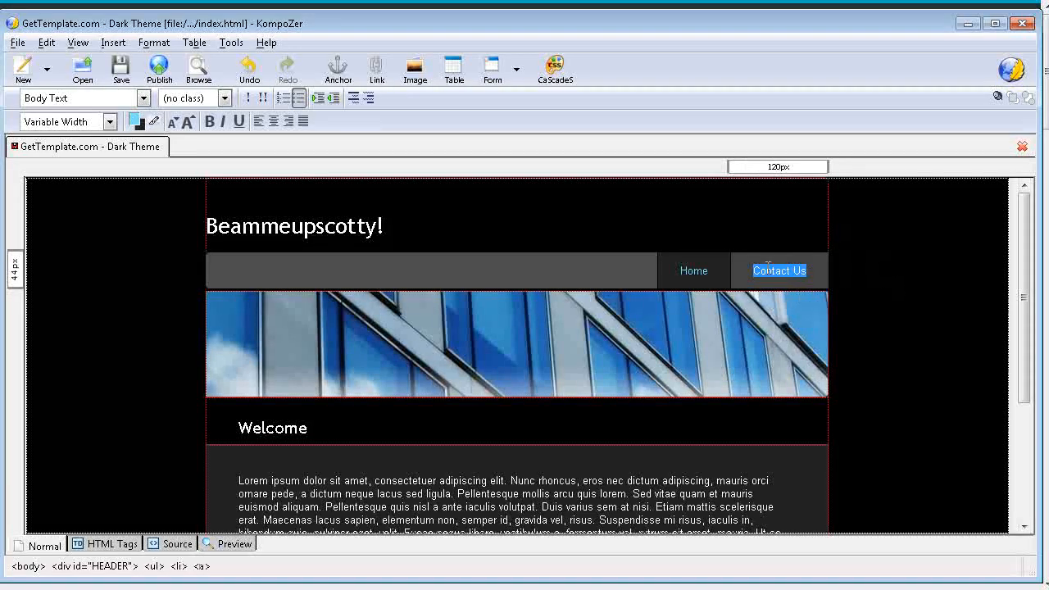
left_click(376, 72)
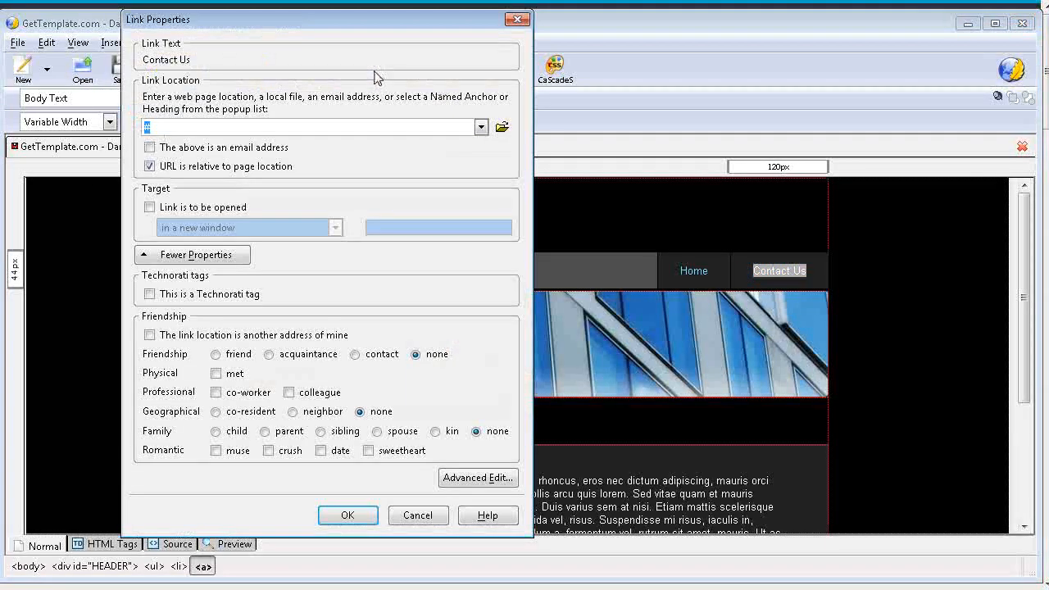
left_click(502, 128)
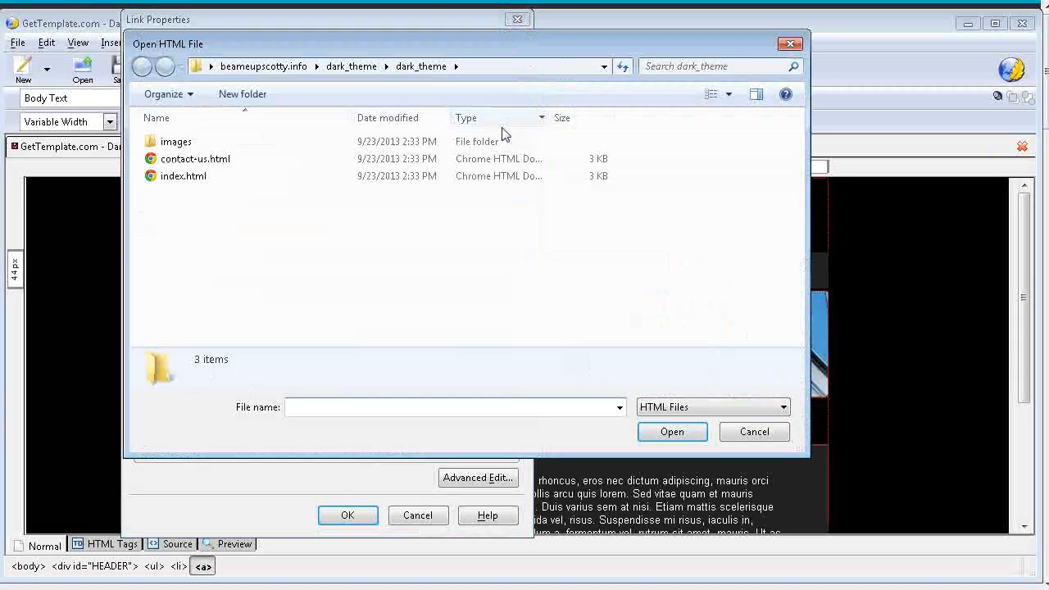
left_click(232, 165)
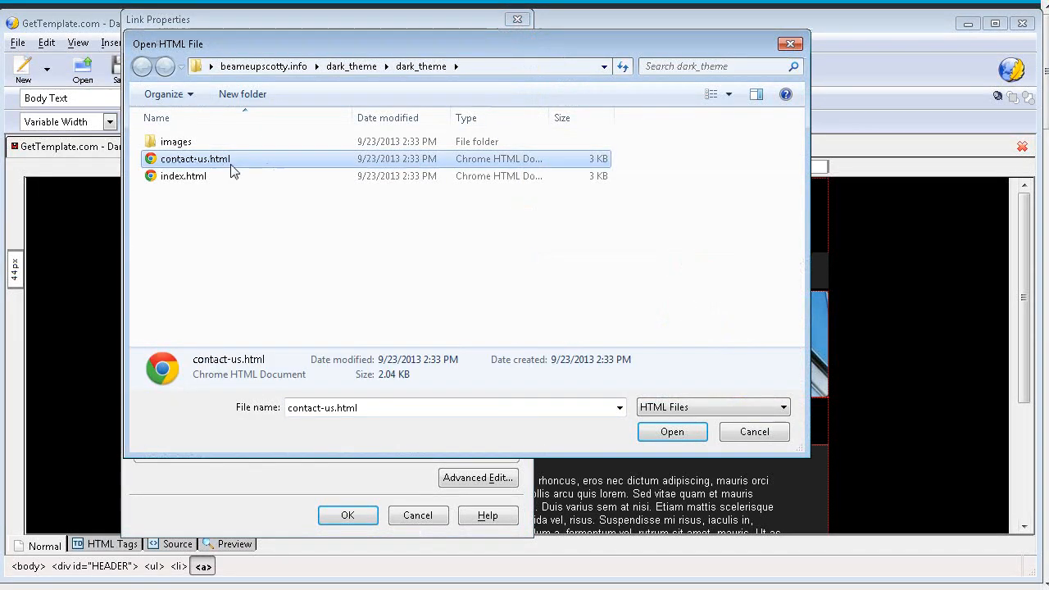
left_click(672, 432)
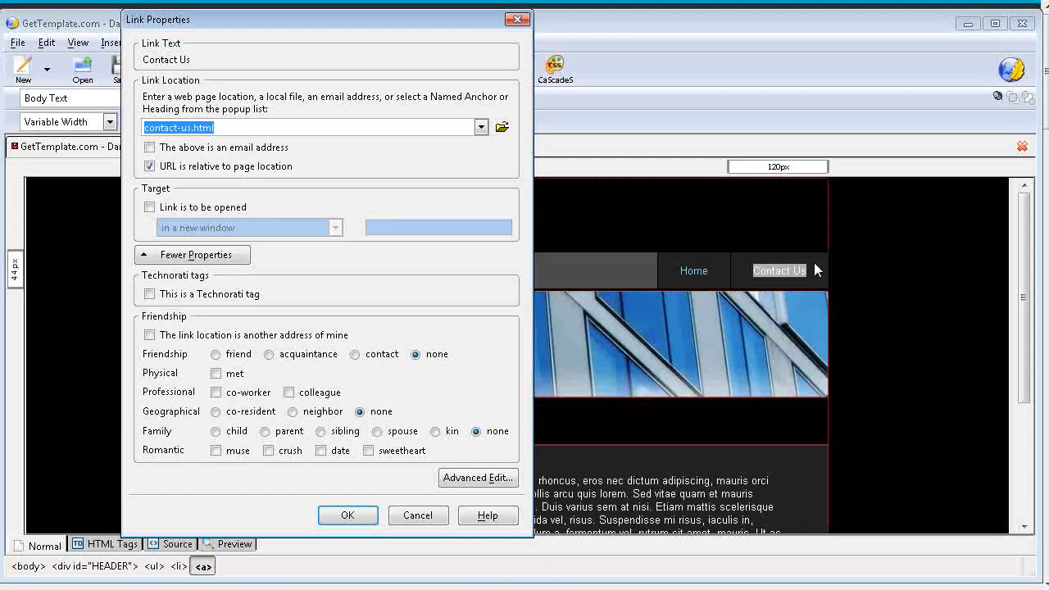
left_click(150, 207)
left_click(335, 228)
left_click(335, 227)
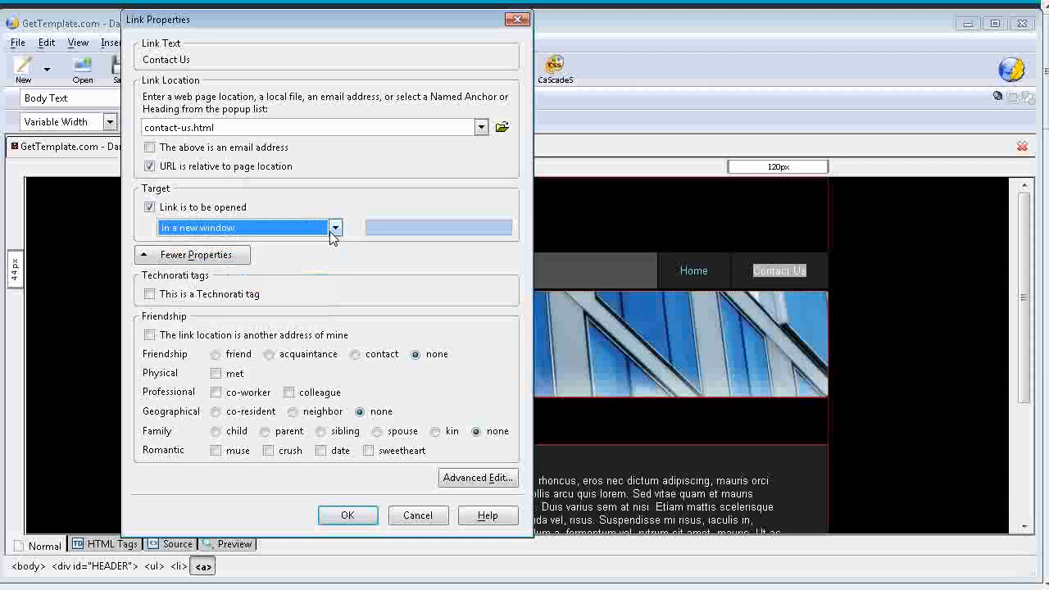
left_click(149, 208)
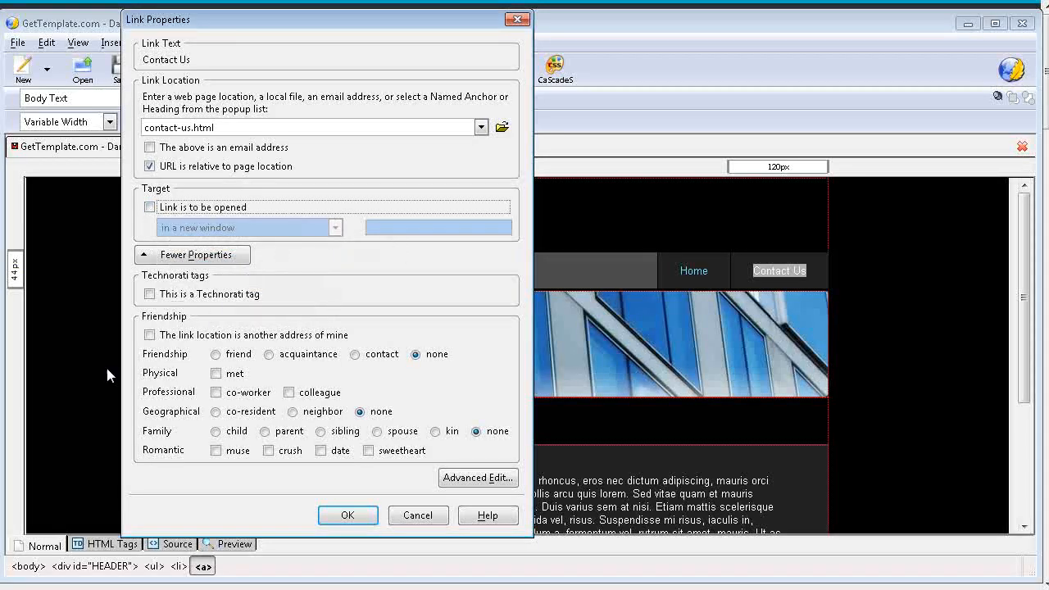
Step: Apply the Contact Us link properties and bring the body text under Welcome into view
left_click(348, 515)
scroll(410, 409, "down", 4)
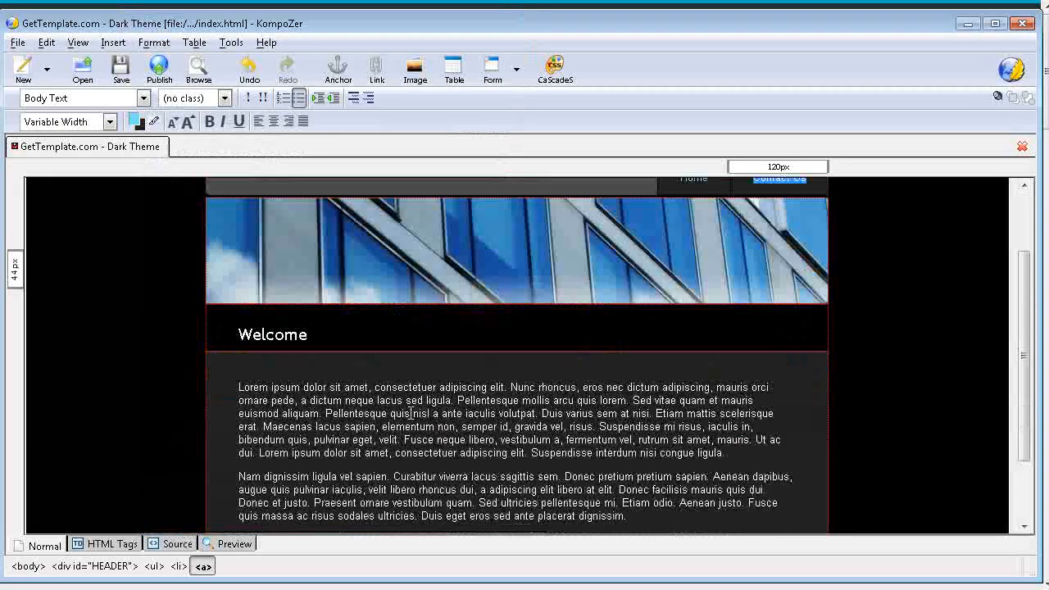
left_click_drag(239, 295, 681, 432)
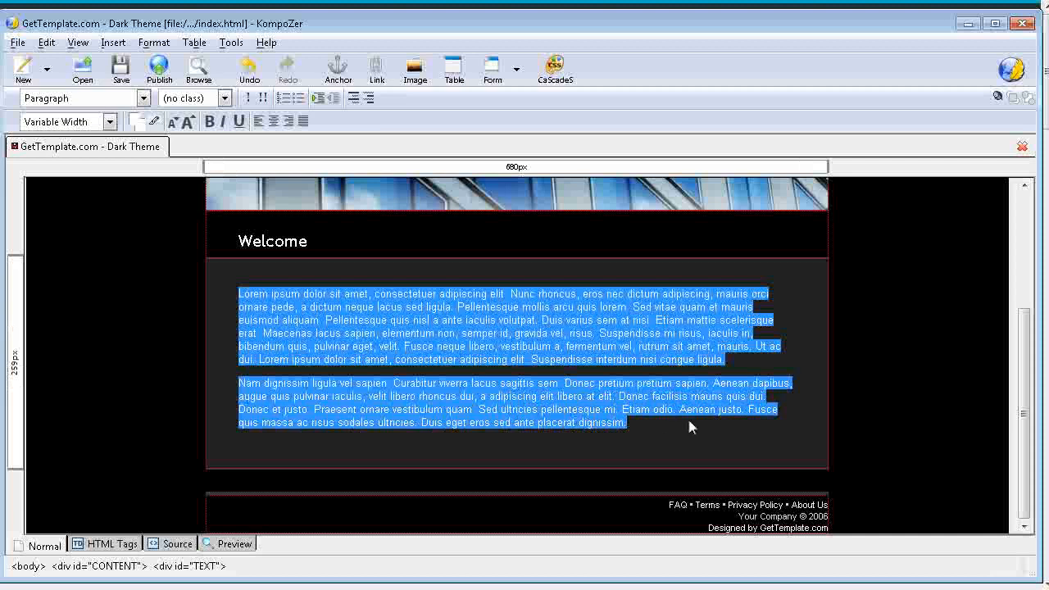
left_click(681, 426)
scroll(515, 340, "up", 4)
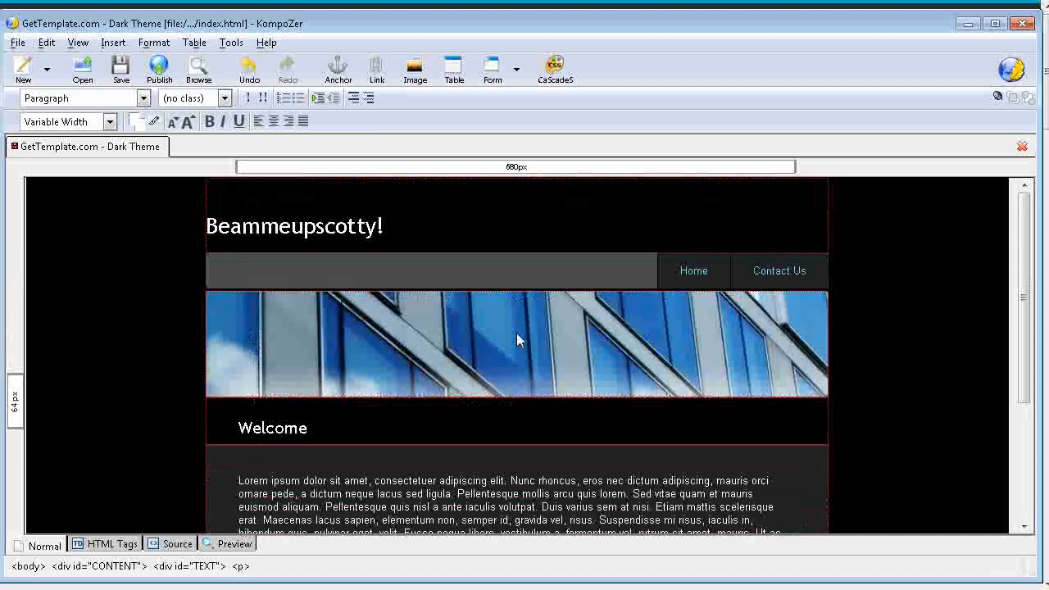
left_click(370, 316)
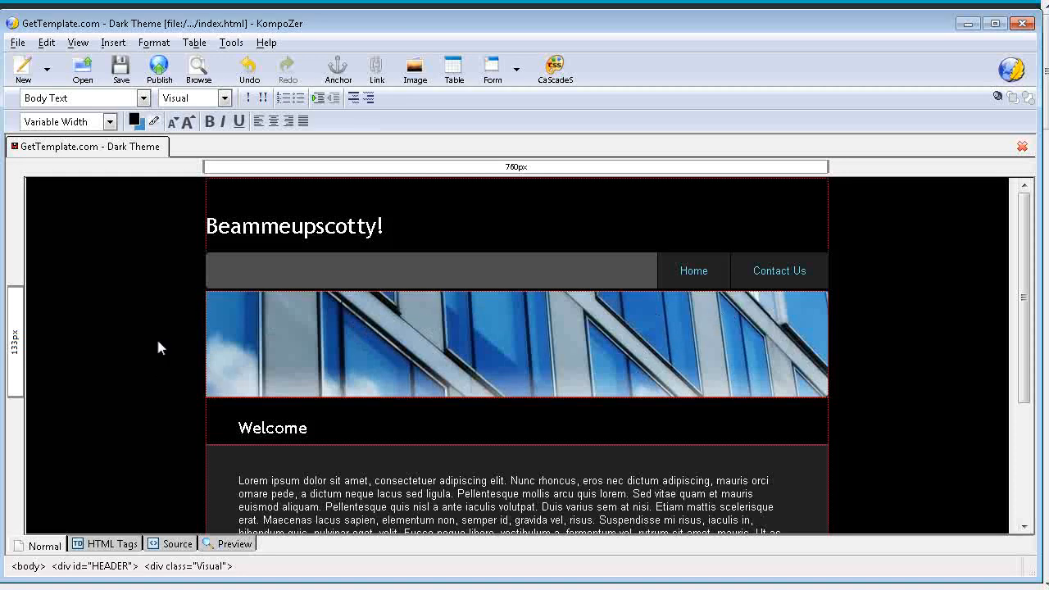
scroll(377, 328, "down", 4)
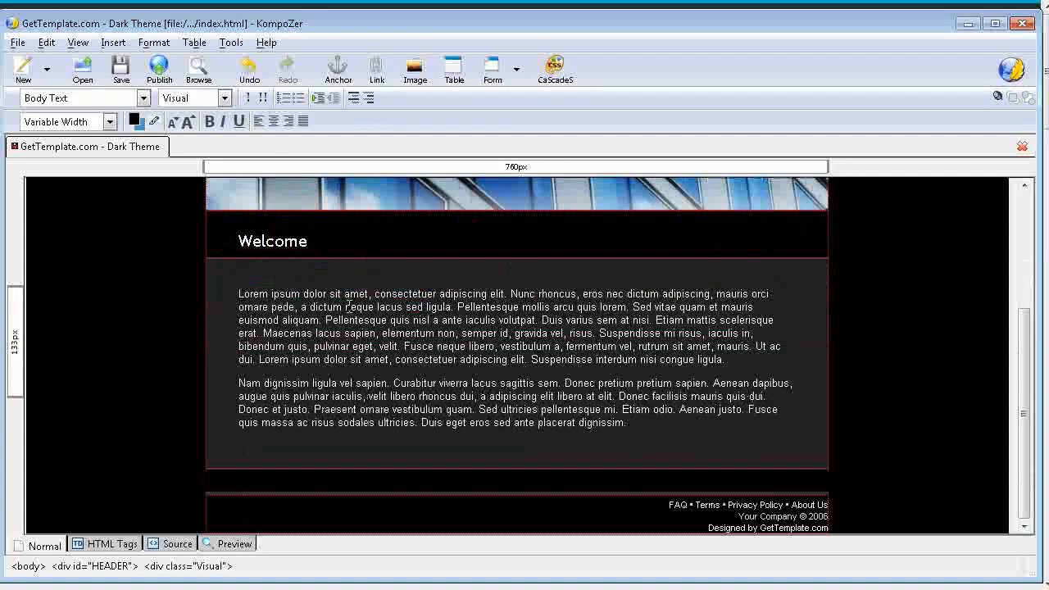
Step: Start inserting an image at the beginning of the body text under Welcome, using ST_TOS_Cast.jpg from the beameupscotty.info folder
left_click(235, 295)
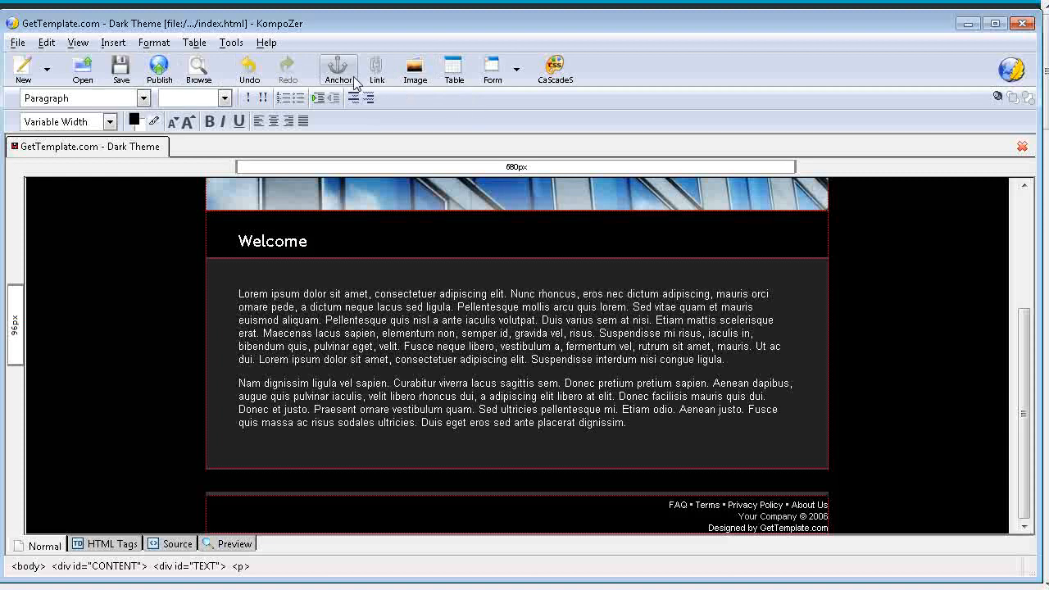
left_click(414, 70)
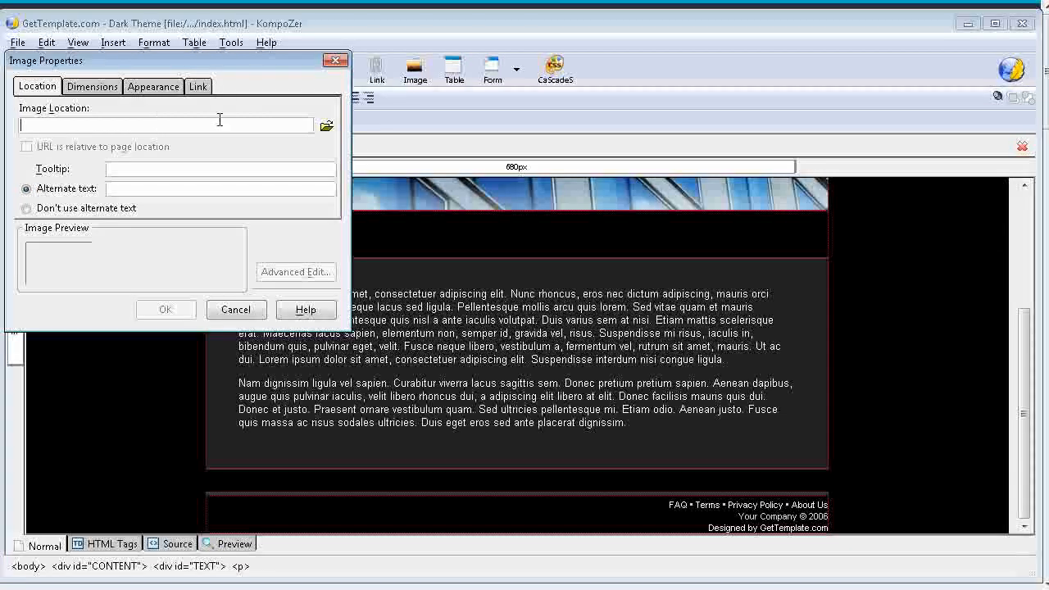
left_click(327, 127)
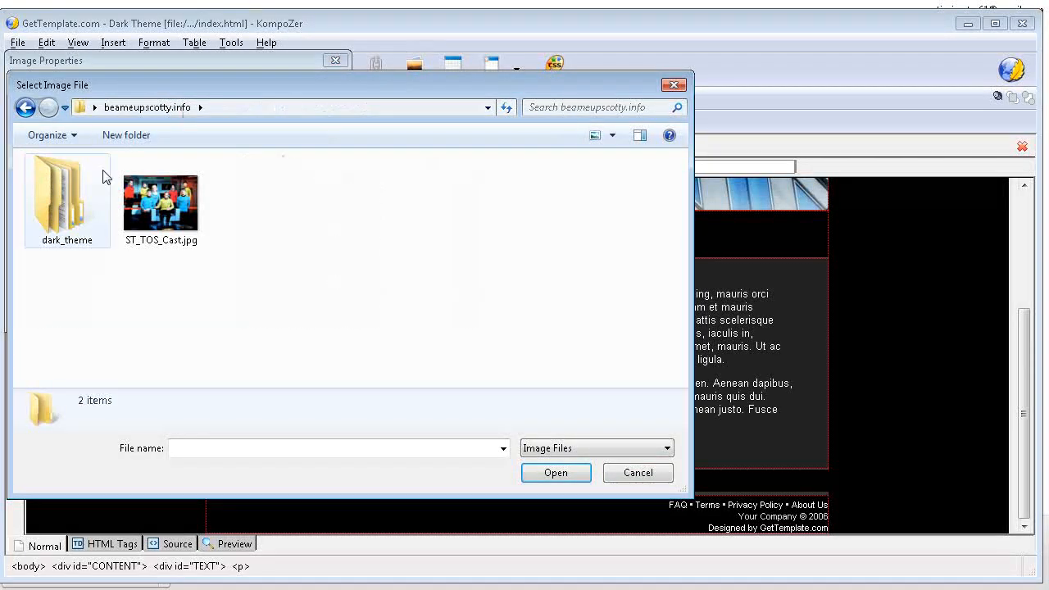
left_click(164, 205)
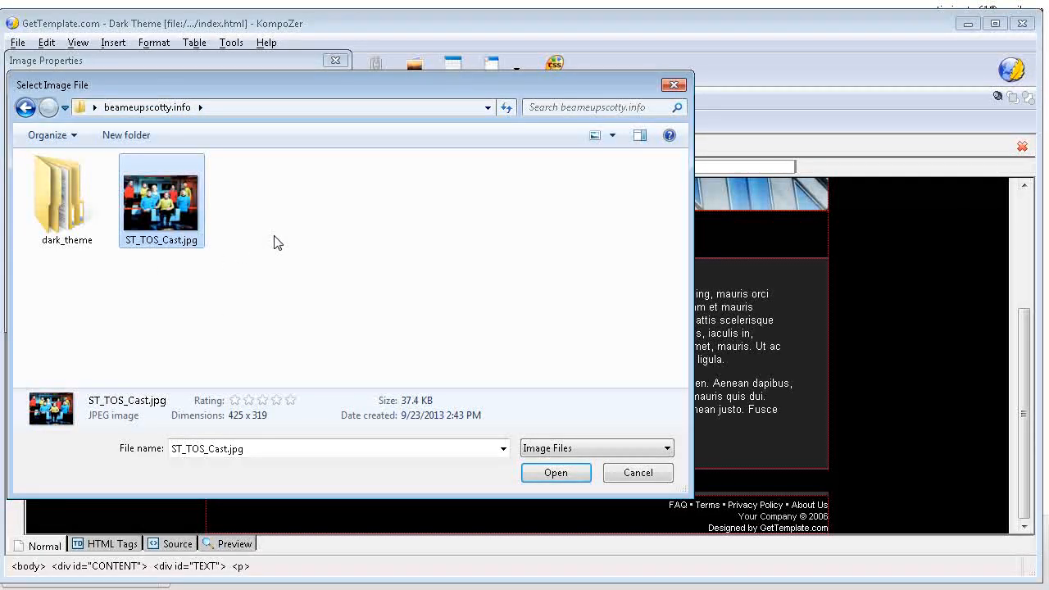
left_click(566, 477)
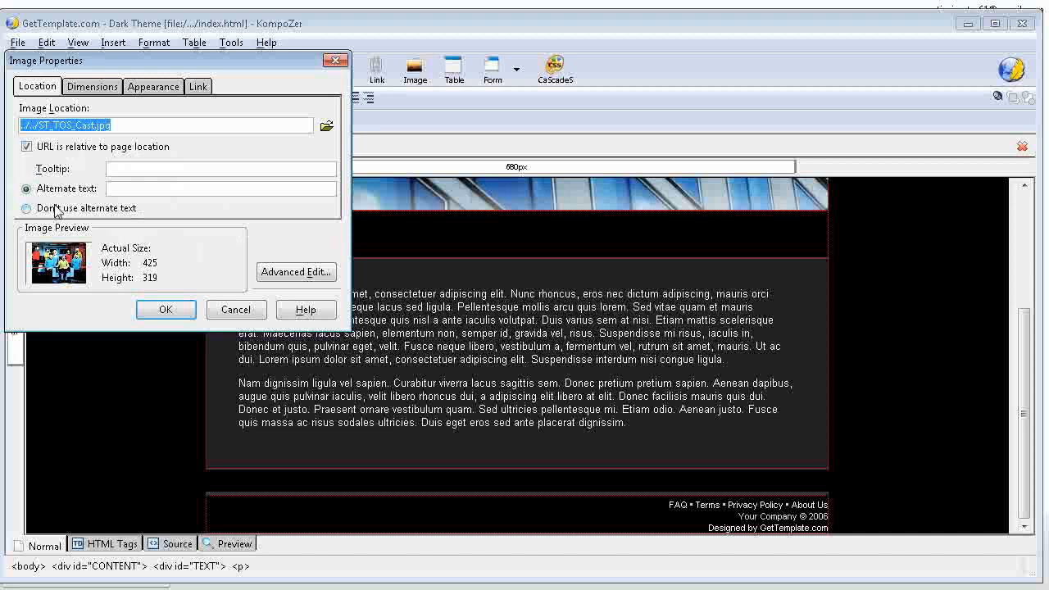
Step: Give the image the alternate text "Star Trek" and insert it into the page
left_click(160, 187)
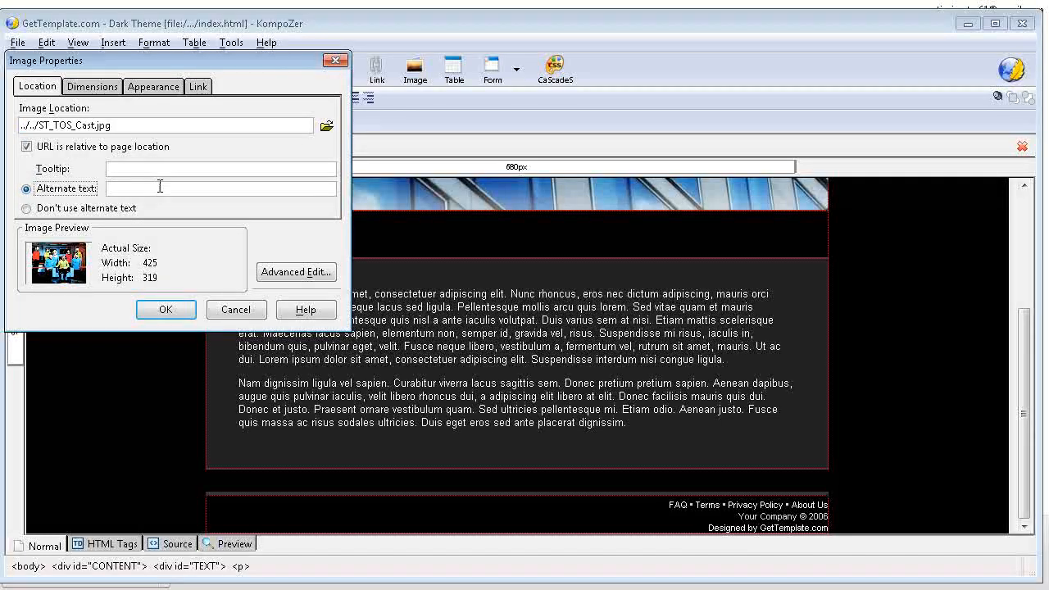
left_click(130, 188)
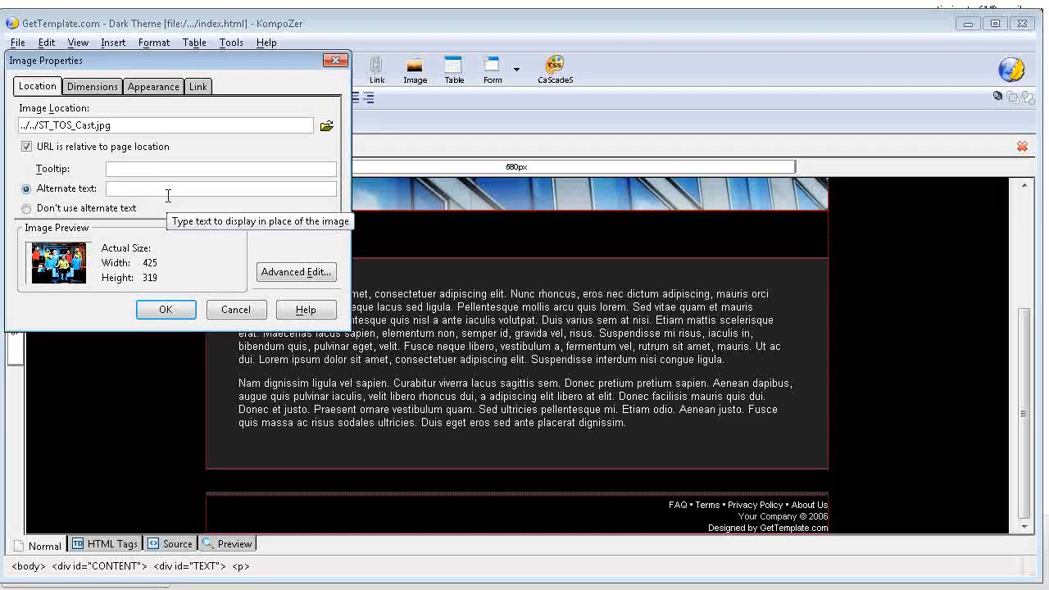
type("Star Trek")
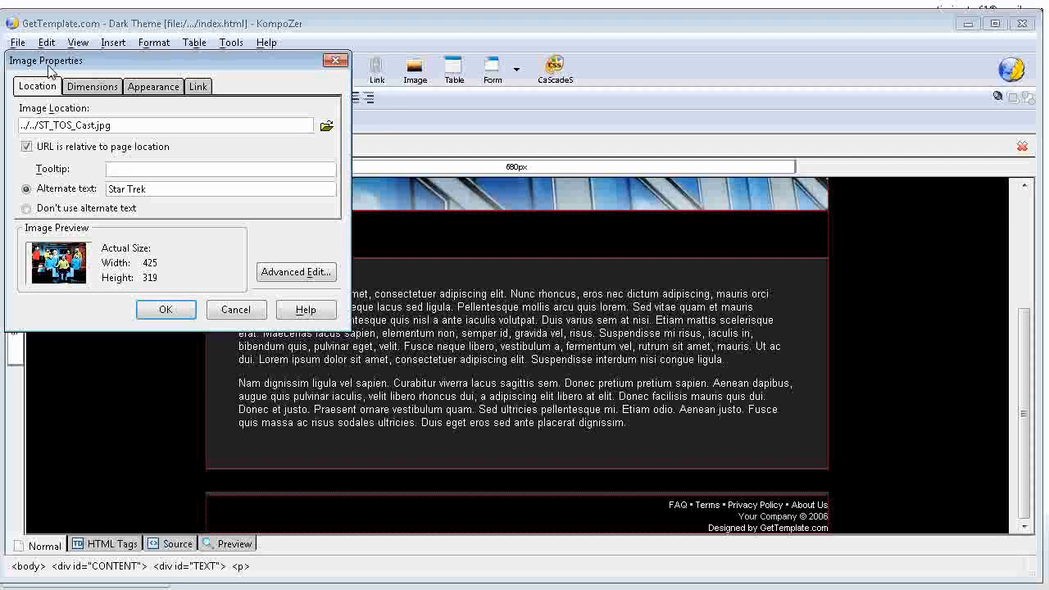
left_click(148, 87)
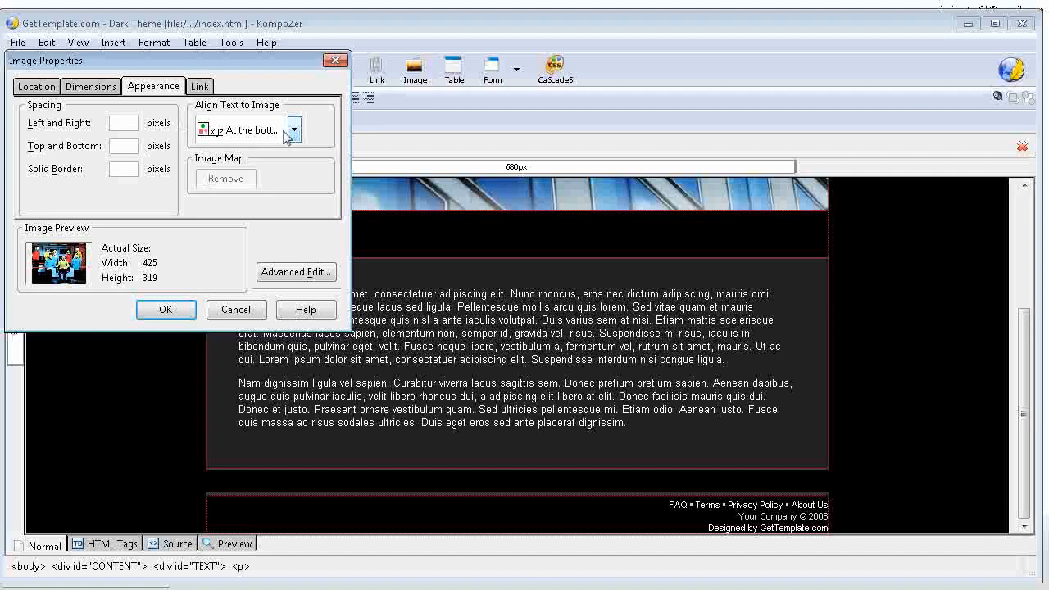
left_click(169, 311)
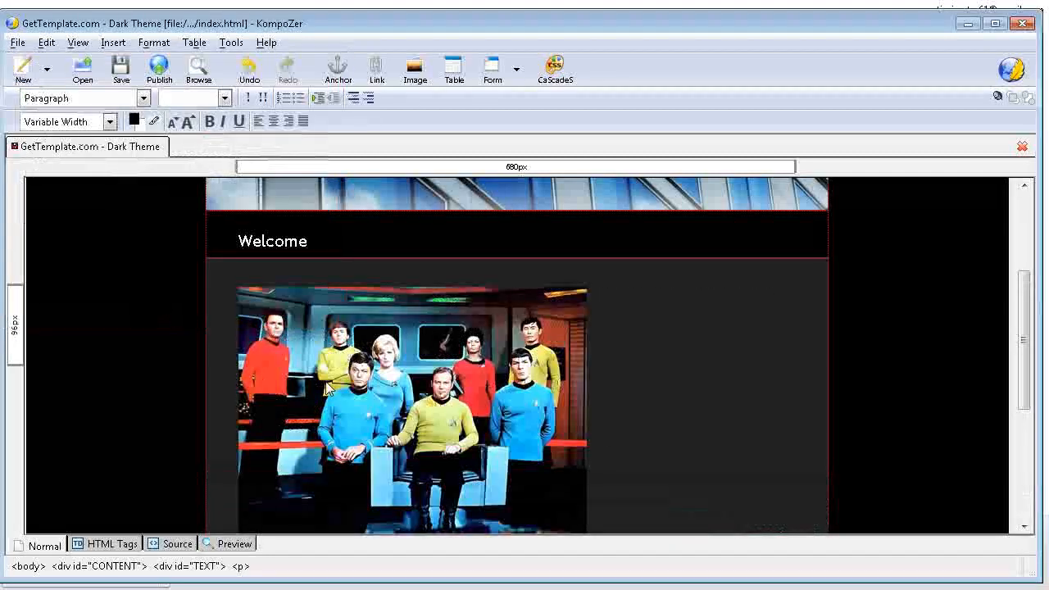
Step: Set the inserted Star Trek image's text alignment to wrap to the right
scroll(631, 324, "down", 2)
scroll(636, 324, "up", 4)
scroll(631, 336, "down", 5)
scroll(700, 368, "up", 2)
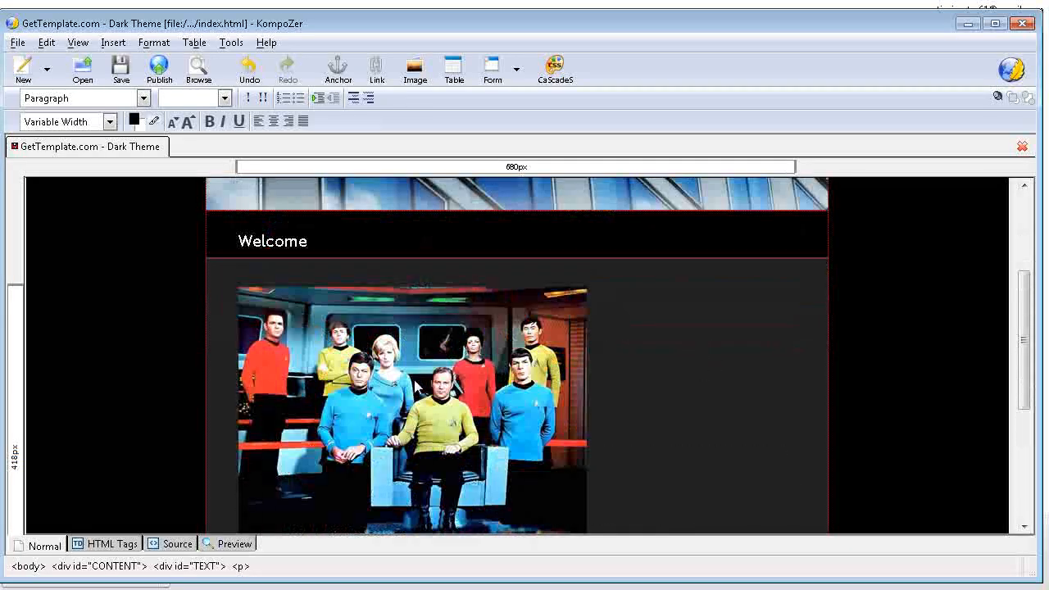
left_click(417, 385)
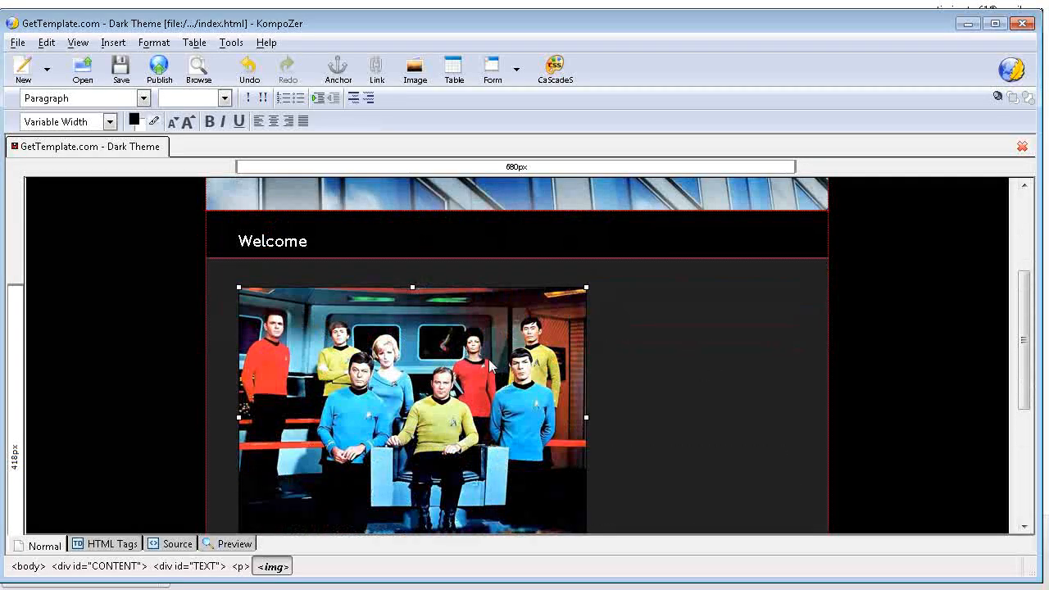
left_click(412, 72)
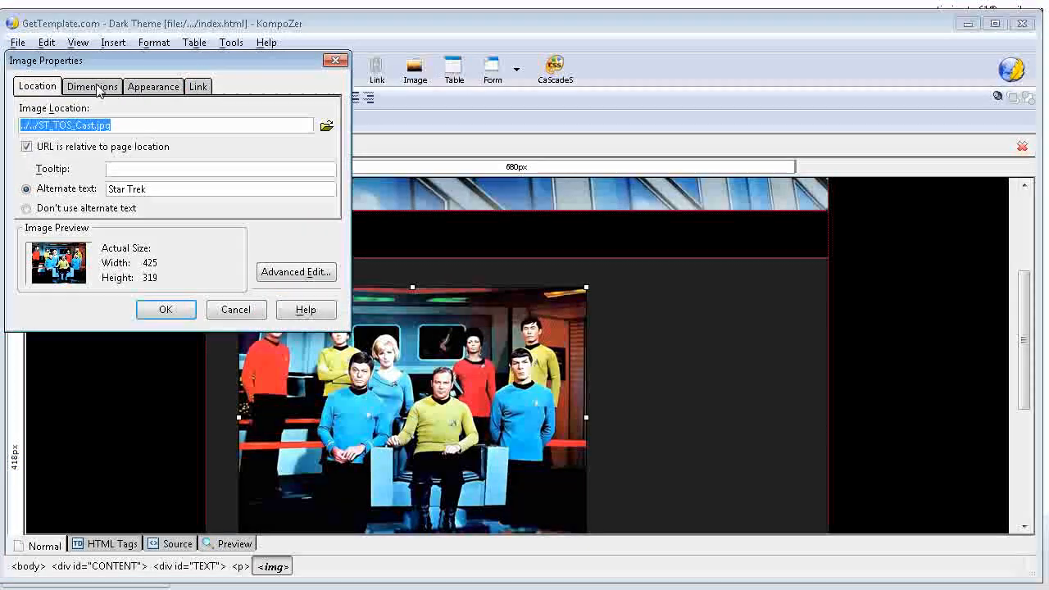
left_click(152, 86)
left_click(275, 131)
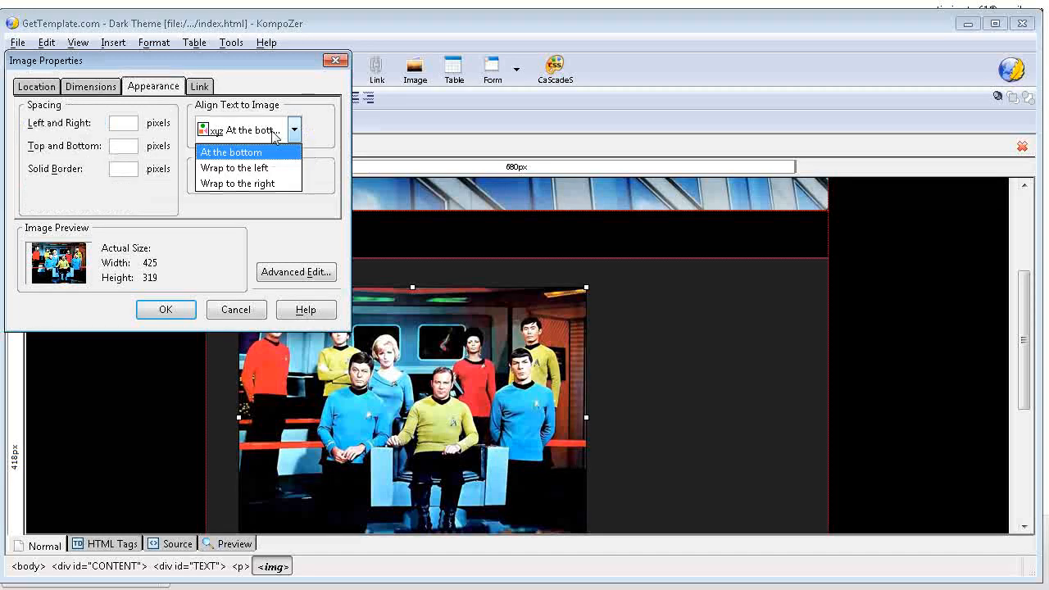
left_click(286, 183)
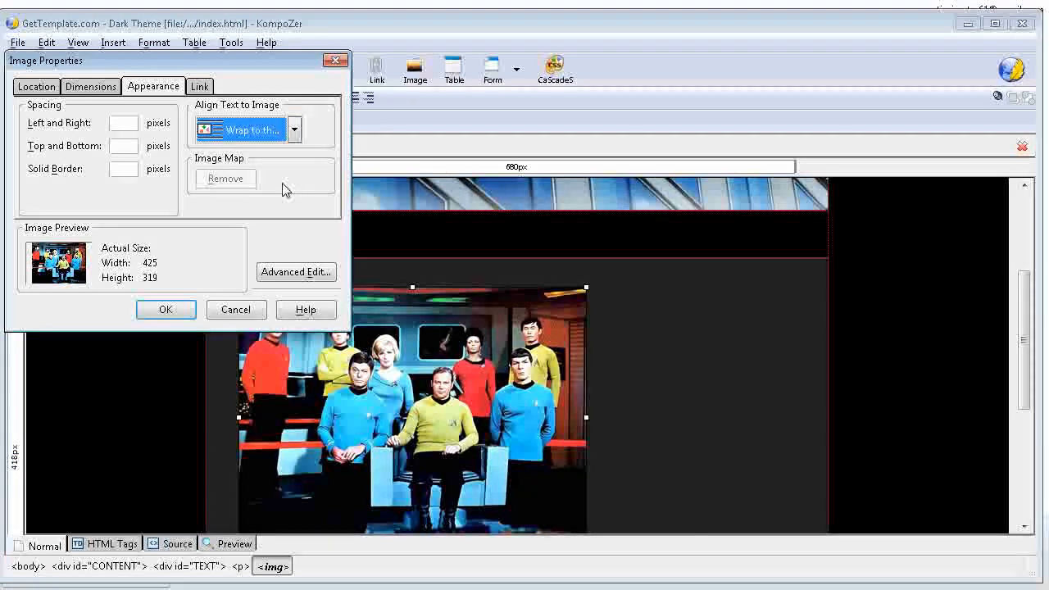
left_click(174, 308)
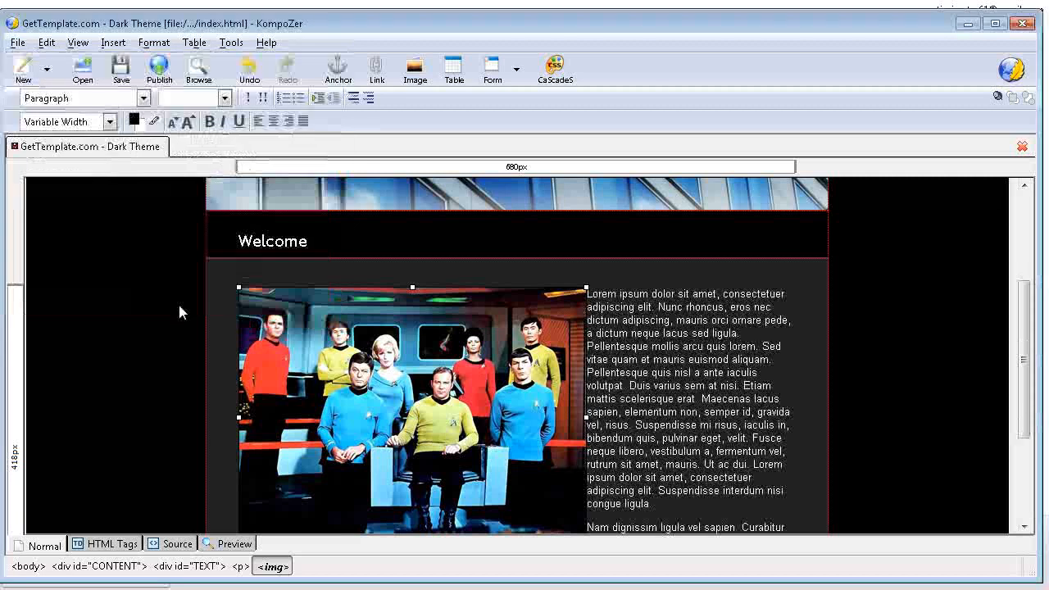
Step: Delete all the footer text, including the FAQ, Terms, Privacy Policy and About Us links and the company and designer lines
scroll(660, 308, "down", 3)
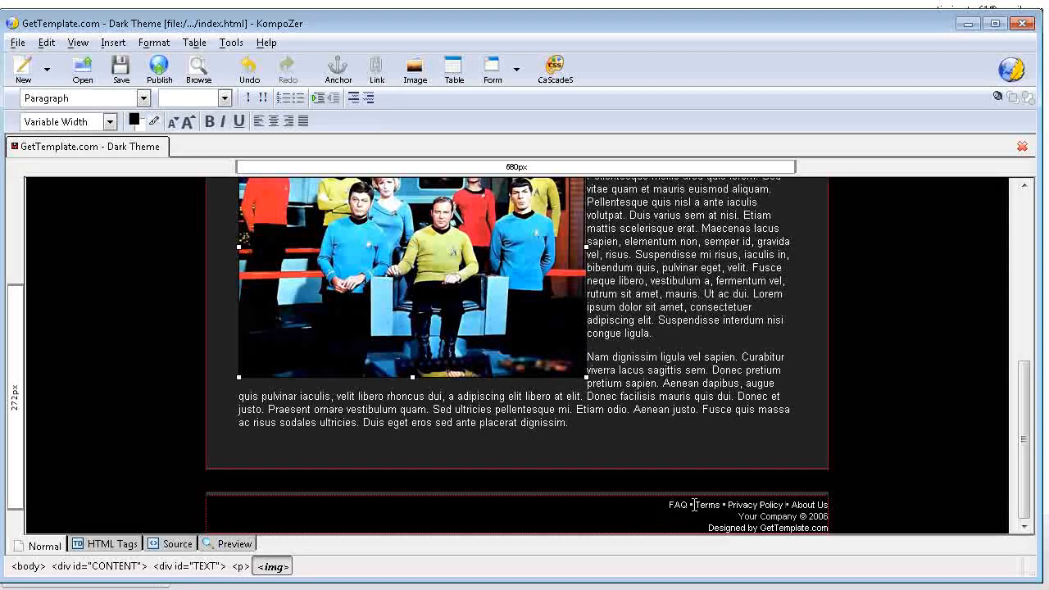
left_click_drag(670, 509, 873, 495)
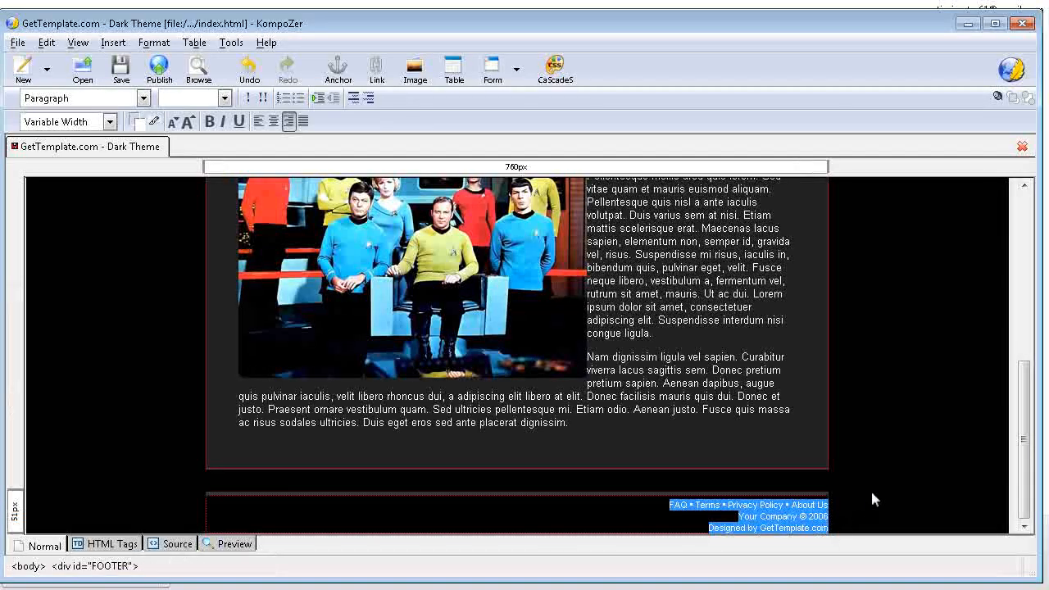
key("Delete")
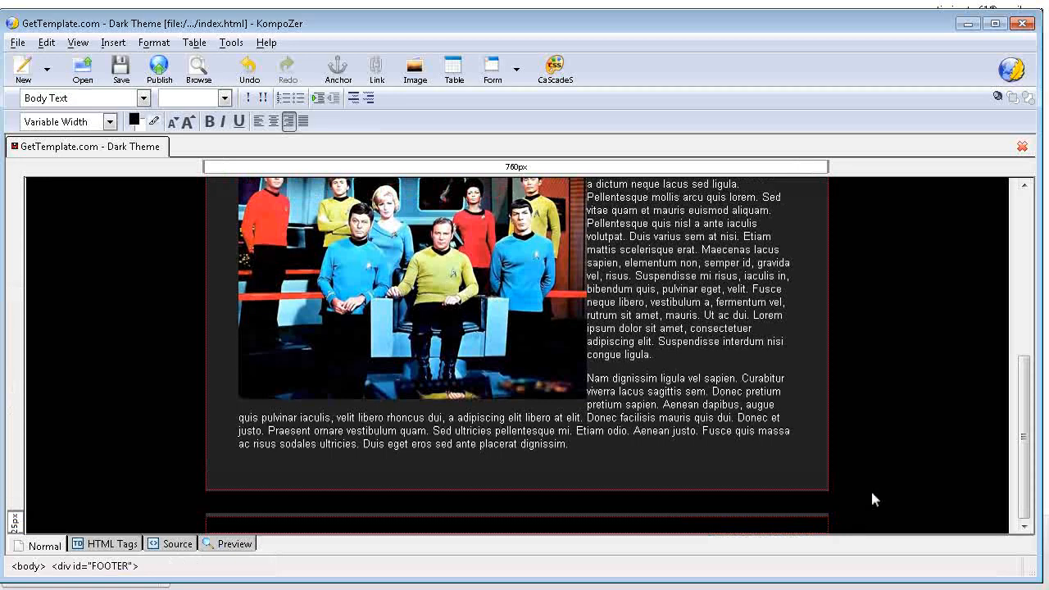
Step: Check the edited index page from its heading down and save it
scroll(448, 304, "up", 8)
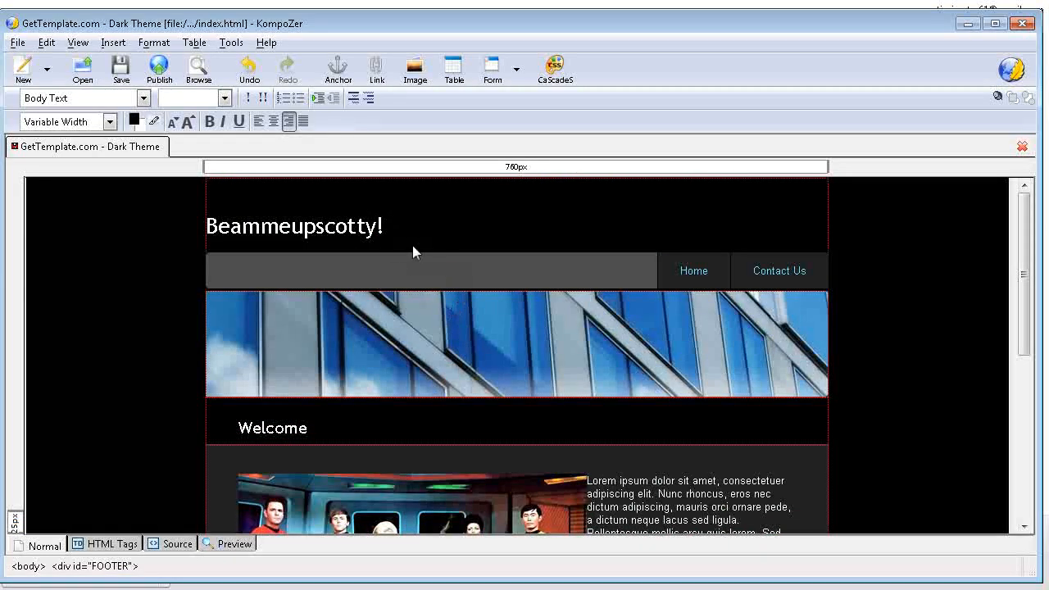
scroll(400, 227, "down", 2)
scroll(402, 232, "up", 2)
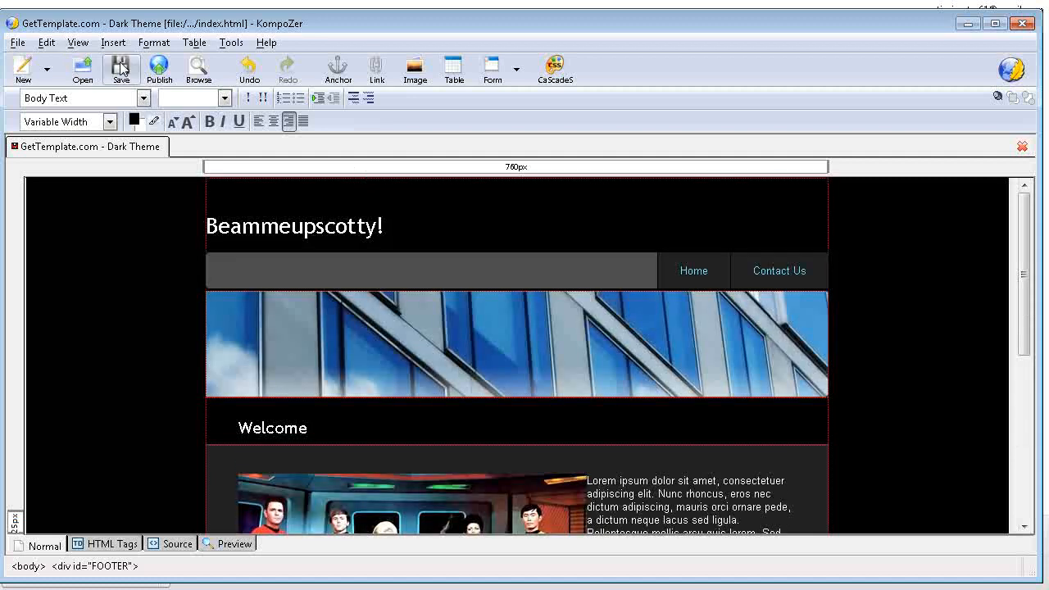
left_click(121, 66)
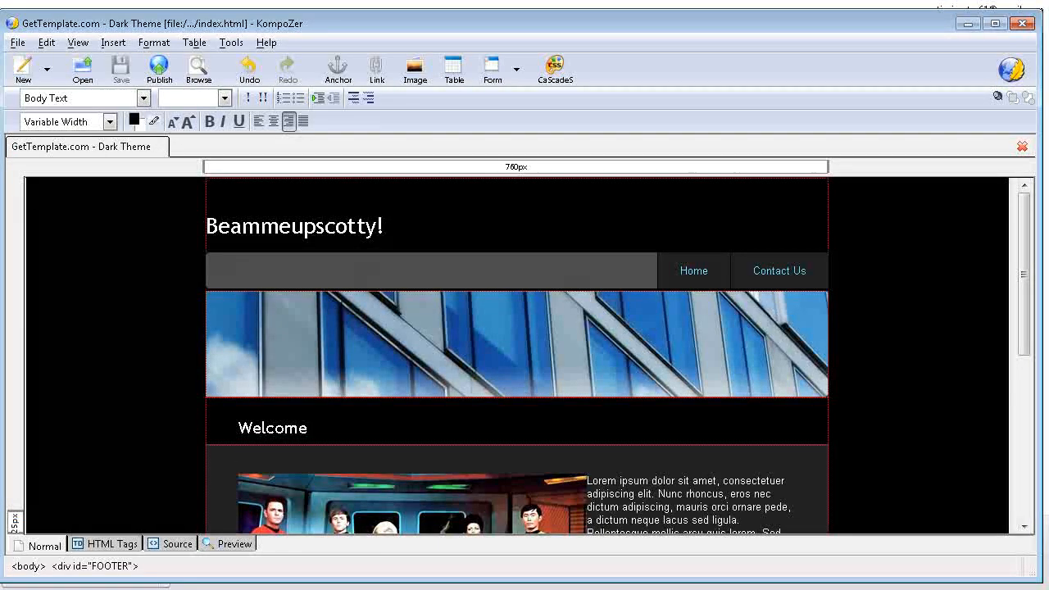
Step: Open contact-us.html from the dark_theme folder for editing
left_click(85, 70)
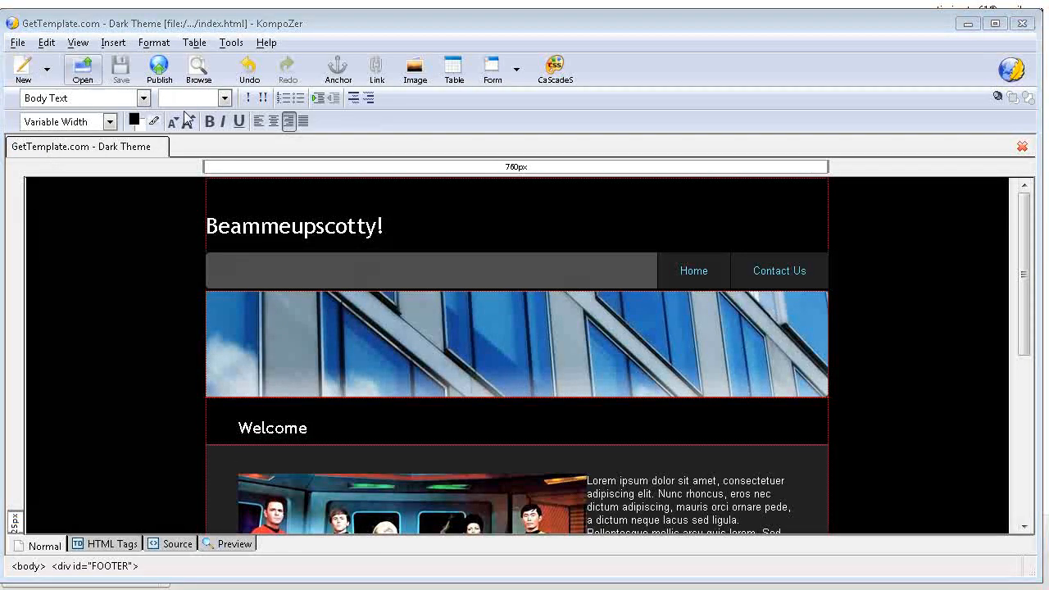
left_click(89, 164)
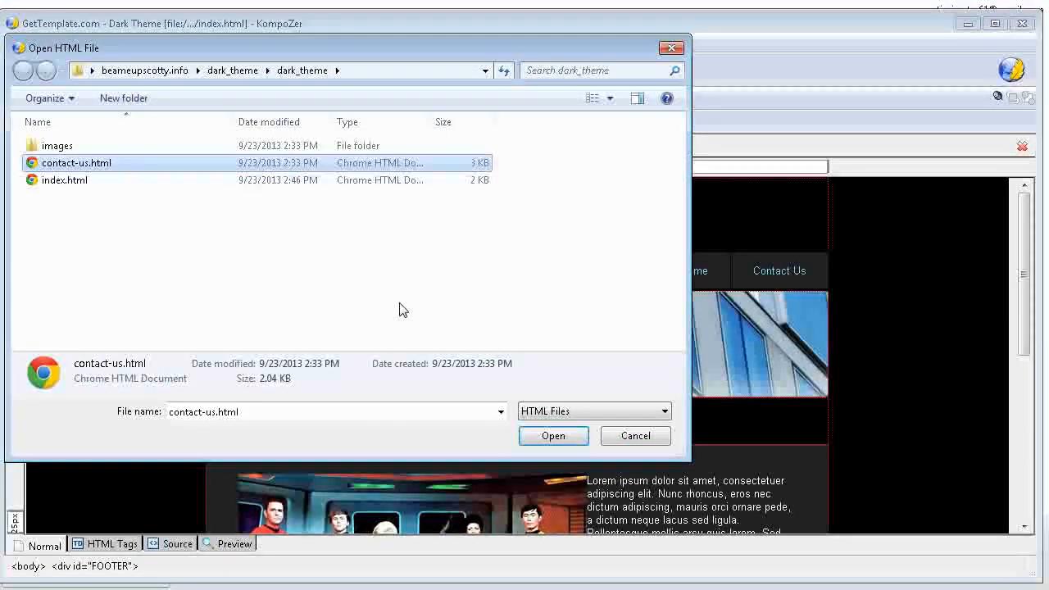
left_click(543, 435)
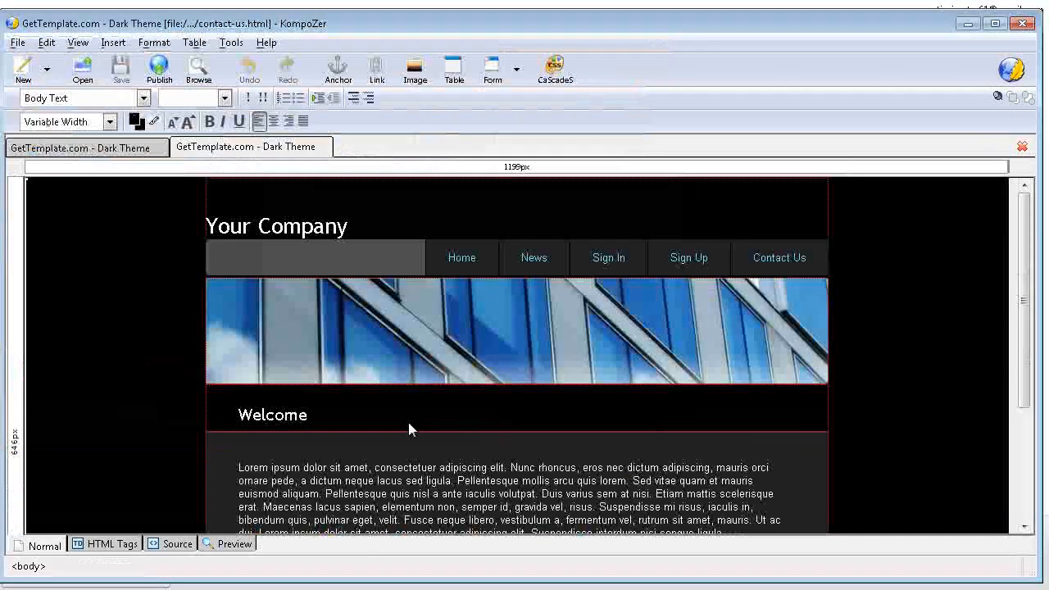
Step: Remove the News item and its empty list entry from the contact page's navigation bar
left_click(525, 257)
double_click(517, 258)
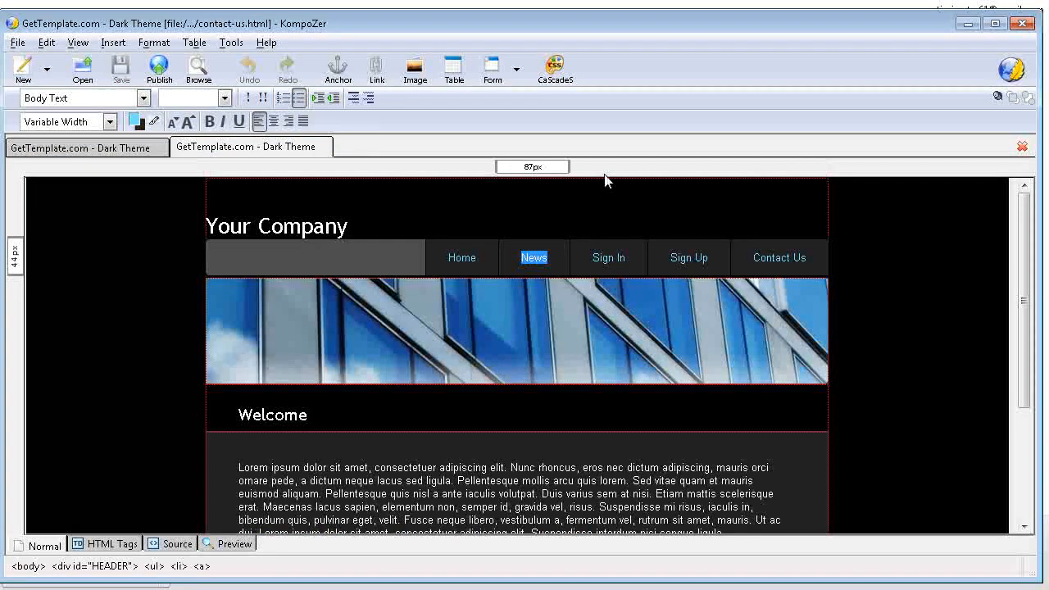
key("Delete")
key("Delete")
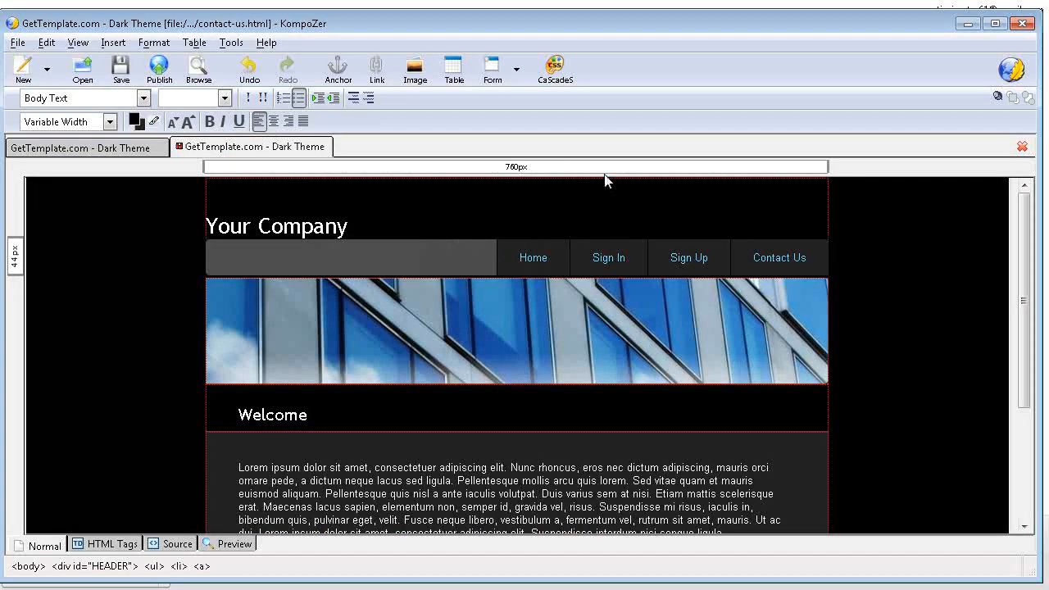
Step: Remove the Sign In item, including its list entry, from the contact page's navigation bar
left_click(591, 257)
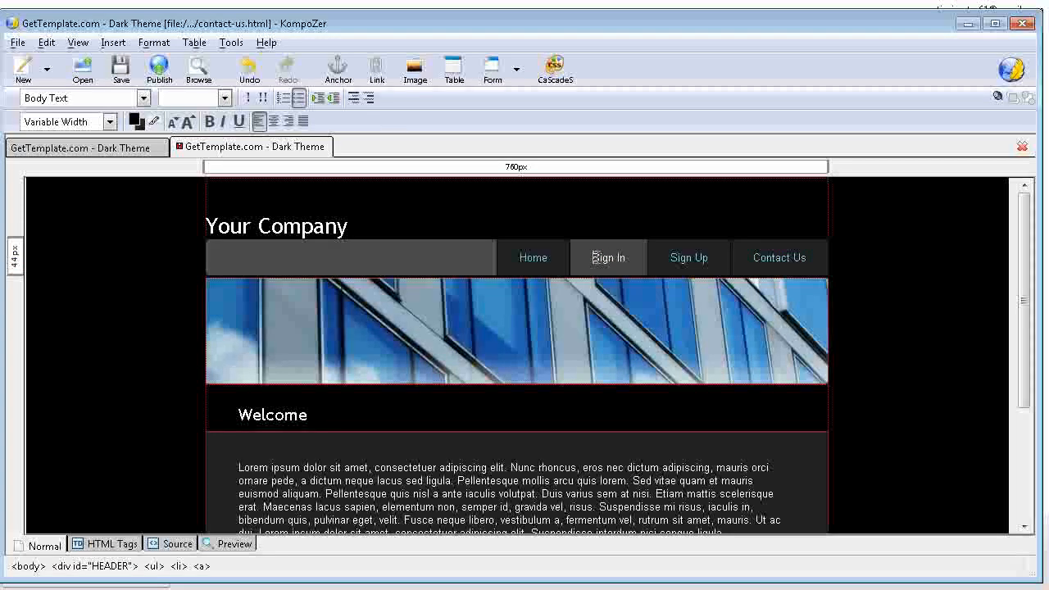
key("Delete")
key("Delete")
key("Delete")
key("Delete")
key("Delete")
key("Delete")
key("Delete")
key("Delete")
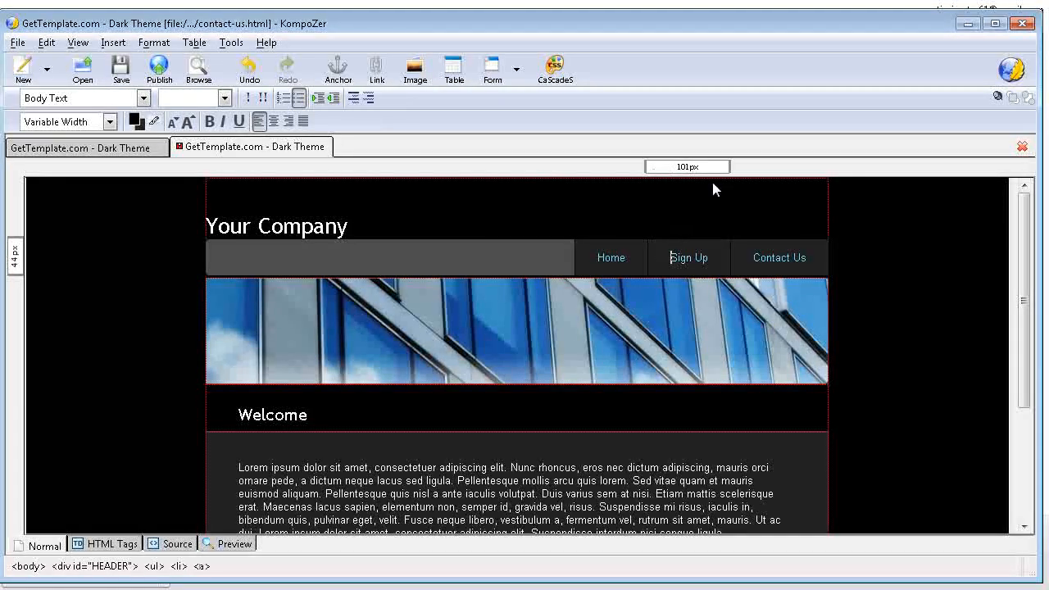
Step: Remove the Sign Up item from the contact page's navigation bar, leaving Home and Contact Us
key("Delete")
key("Delete")
key("Delete")
key("Delete")
key("Delete")
key("Delete")
key("Delete")
key("Delete")
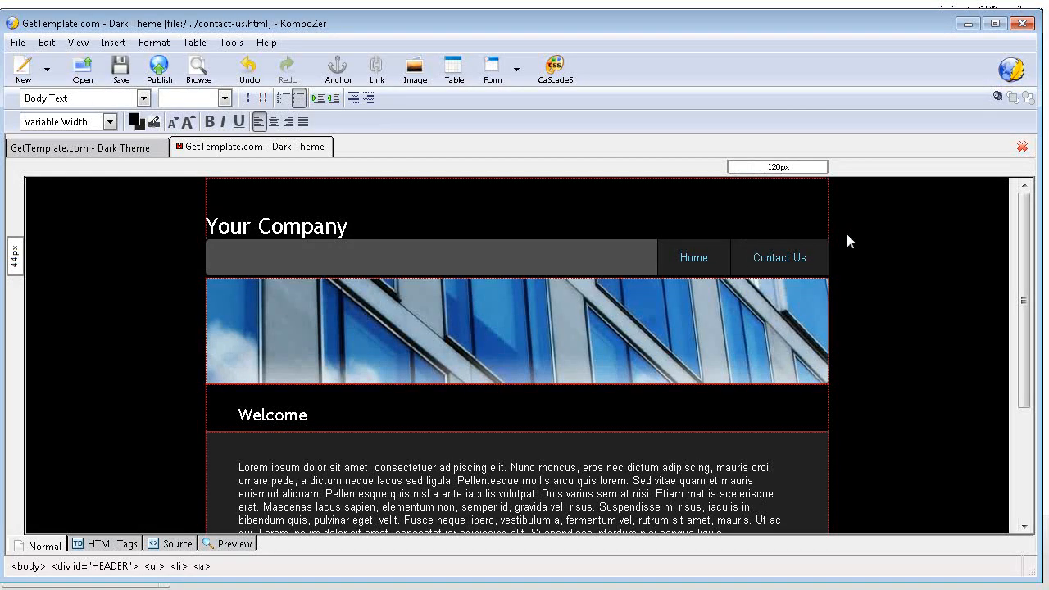
Step: Delete the Contact Us text from the contact page's navigation bar
key("Delete")
key("Delete")
key("Delete")
key("Delete")
key("Delete")
key("Delete")
key("Delete")
key("Delete")
key("Delete")
key("Delete")
key("Delete")
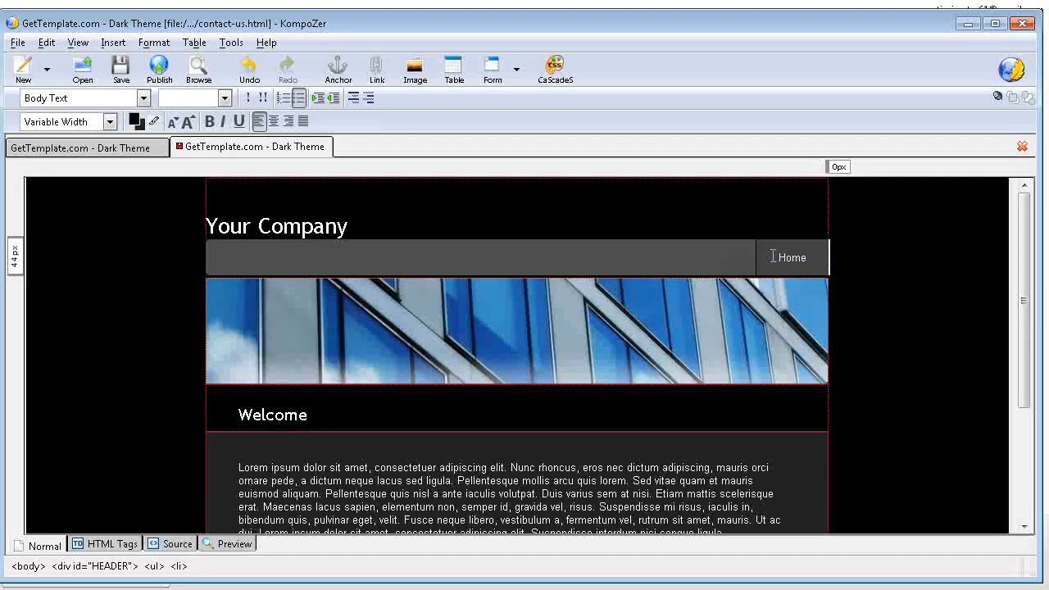
Step: Link the Home item in the contact page's navigation bar to the local file index.html
left_click_drag(775, 256, 810, 257)
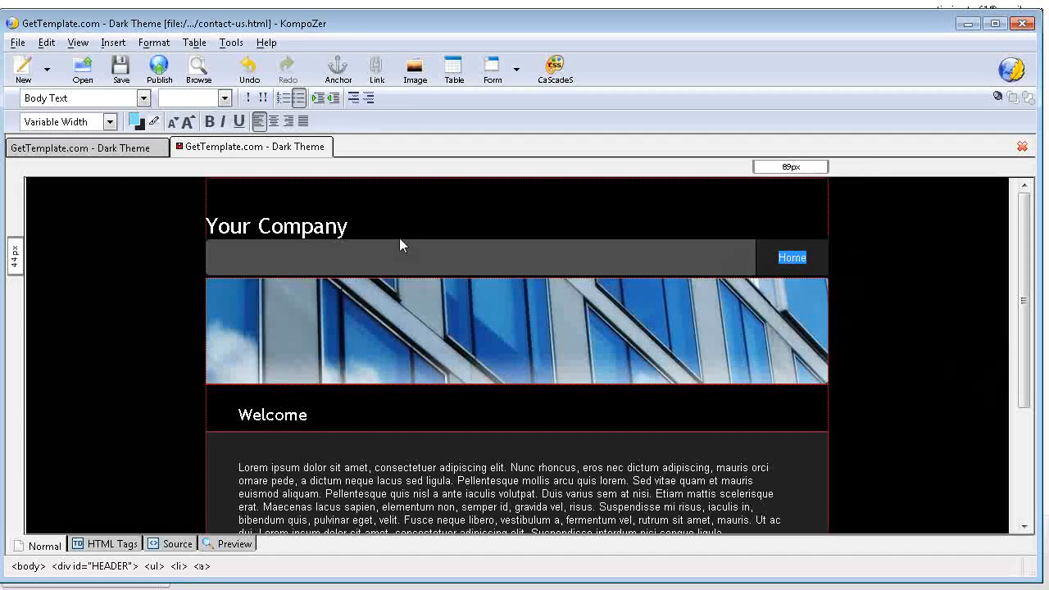
left_click(379, 70)
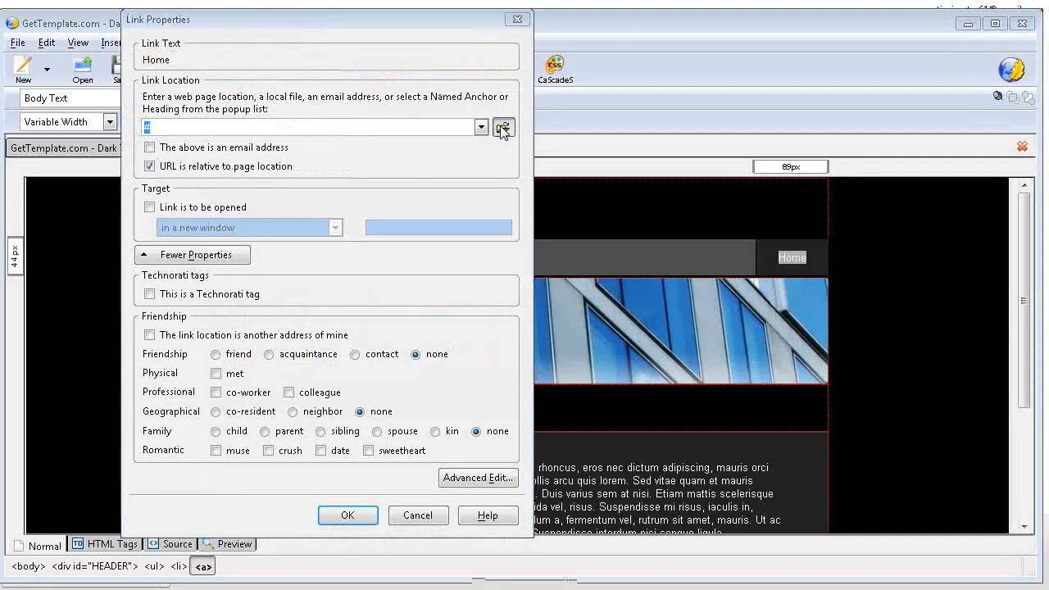
left_click(502, 127)
left_click(198, 176)
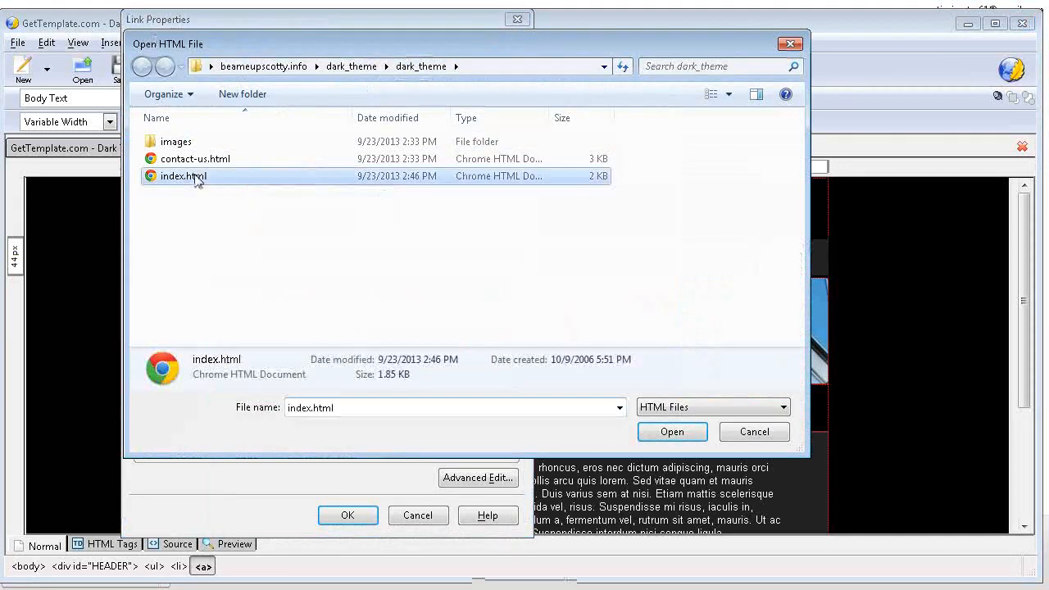
left_click(674, 432)
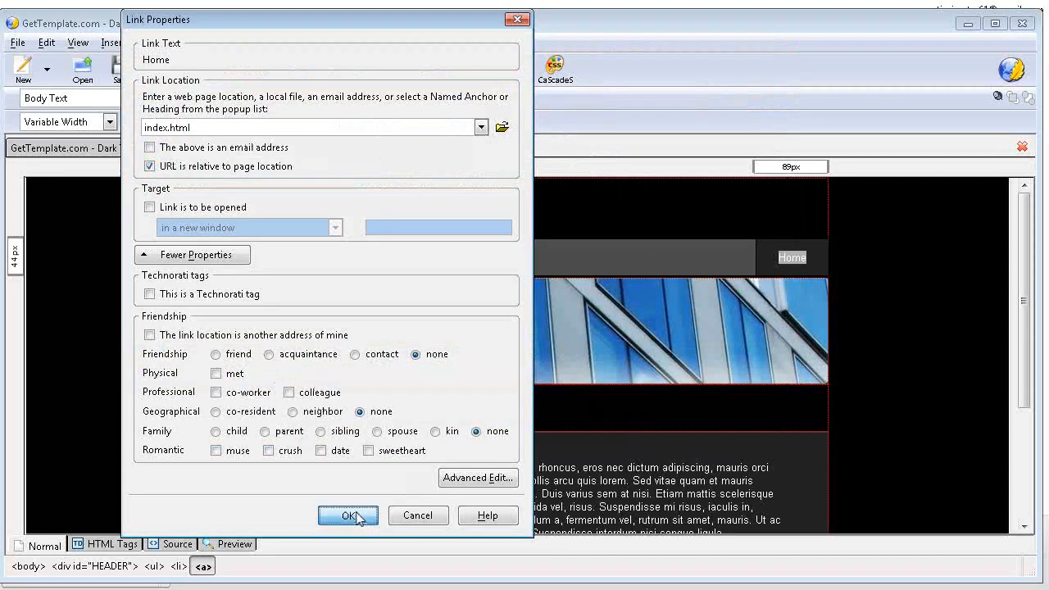
left_click(348, 514)
Step: Replace the Welcome heading on the contact page with "Contact Us"
scroll(531, 433, "down", 2)
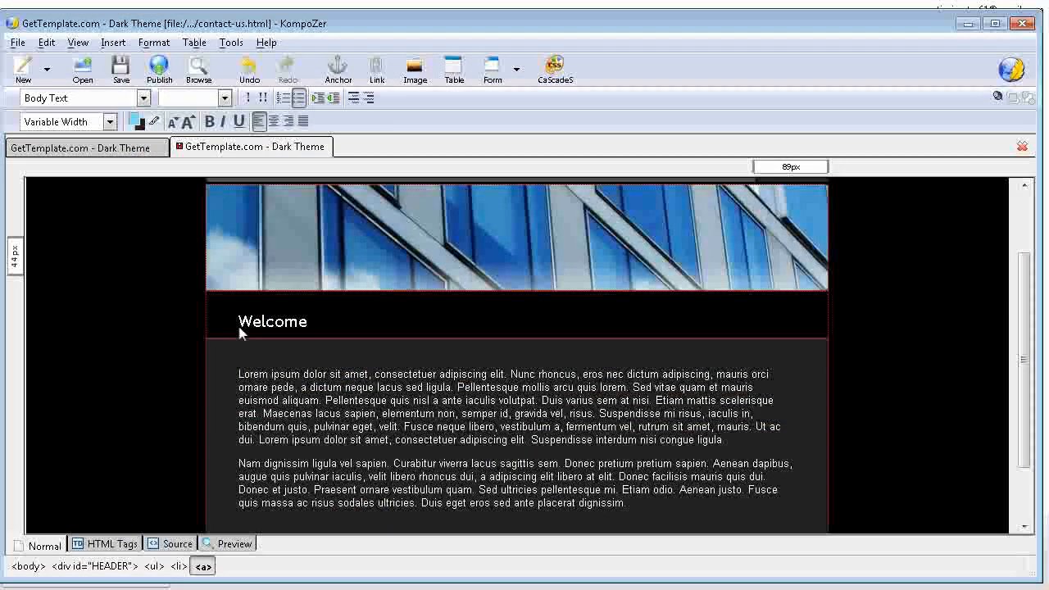
left_click_drag(239, 322, 311, 326)
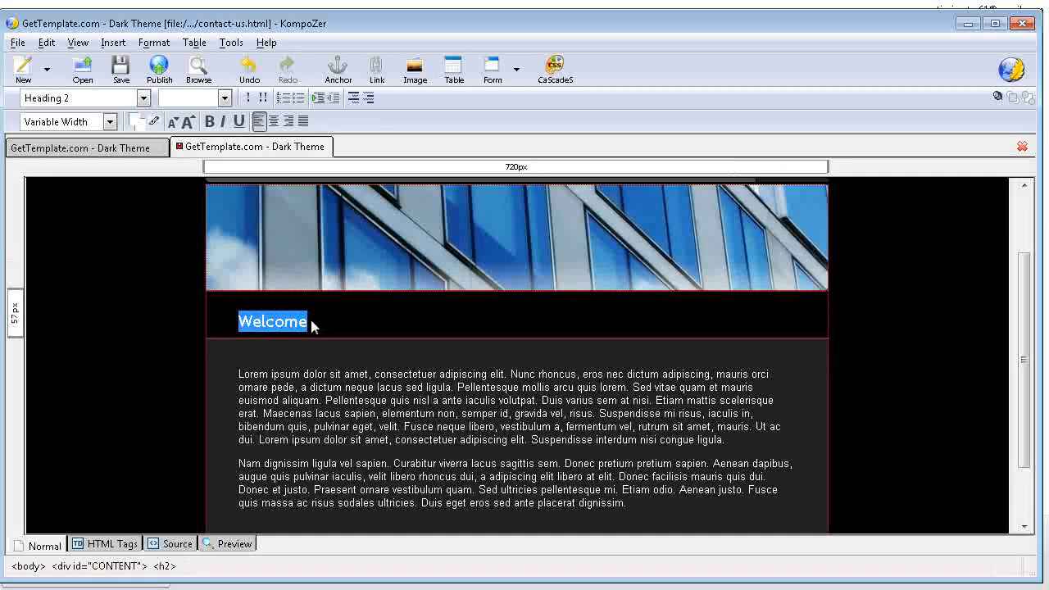
type("Con")
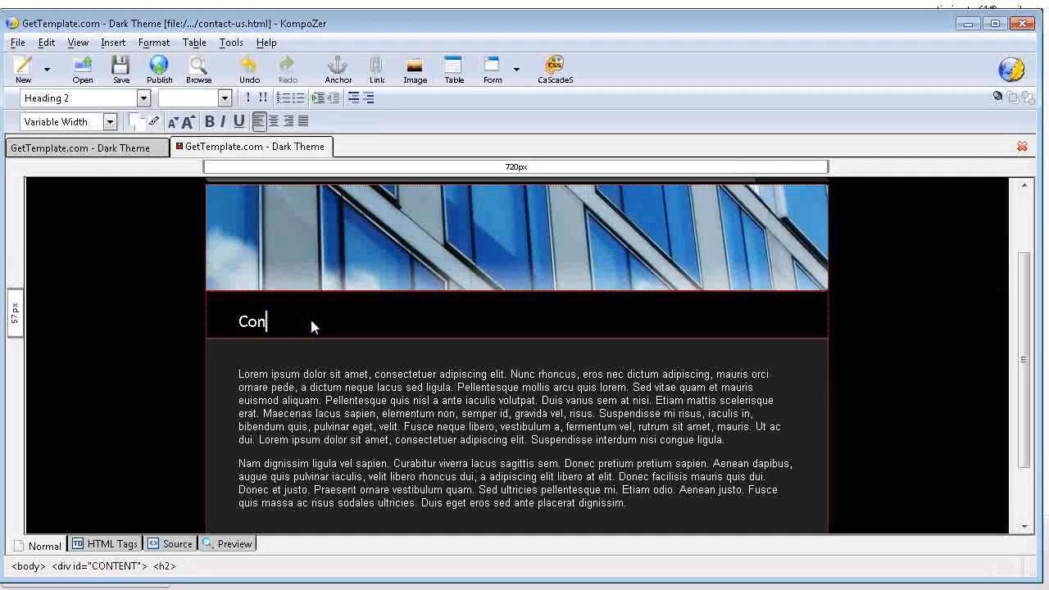
type("tact Us")
Step: Replace the placeholder paragraphs below the Contact Us heading with the text "Office:" followed by a new line
scroll(313, 325, "down", 2)
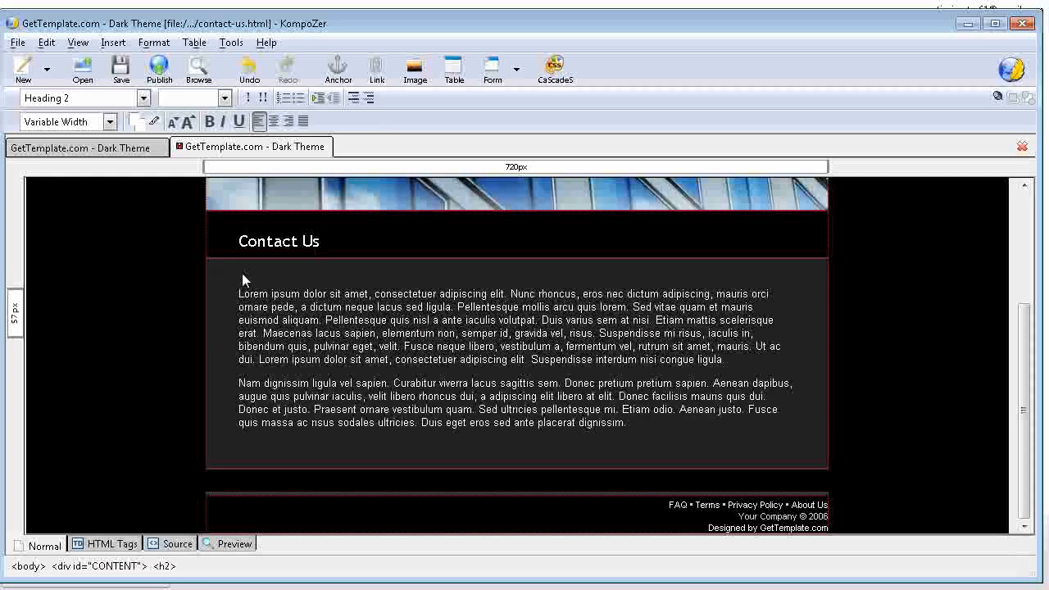
left_click_drag(240, 293, 679, 426)
key("Delete")
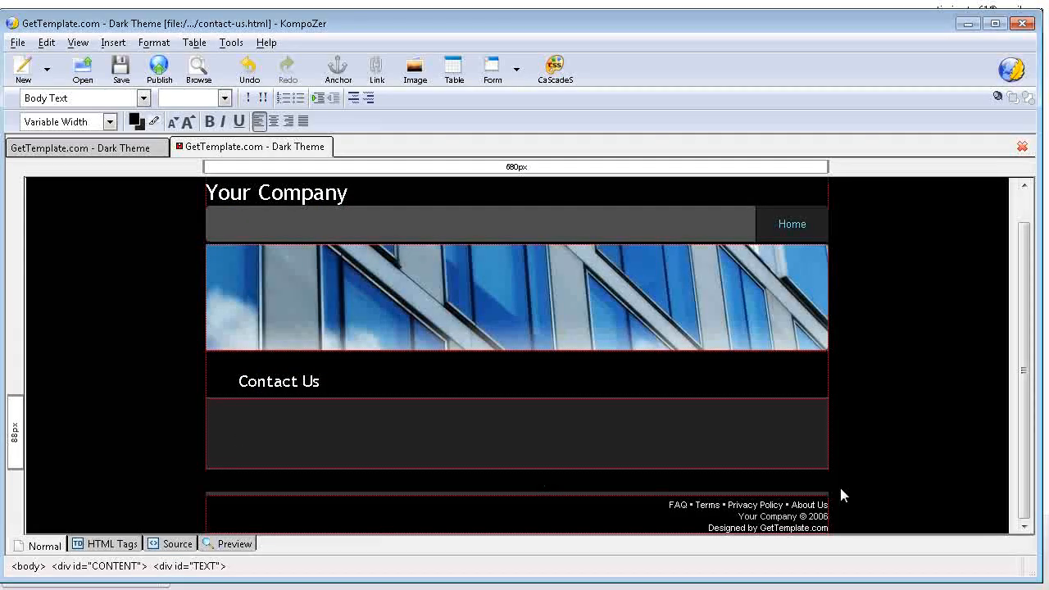
type("Office")
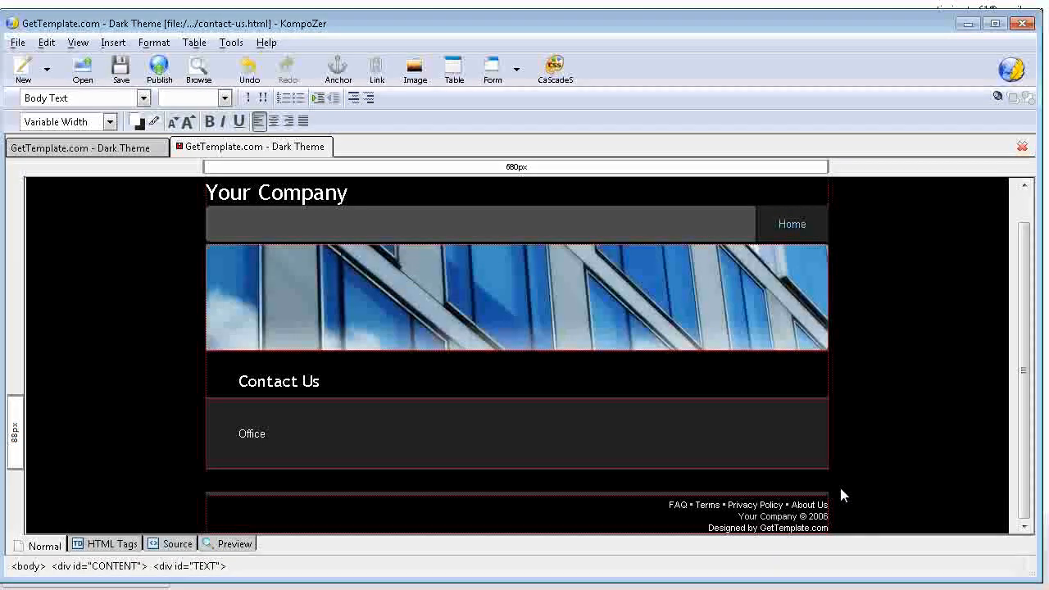
type(":")
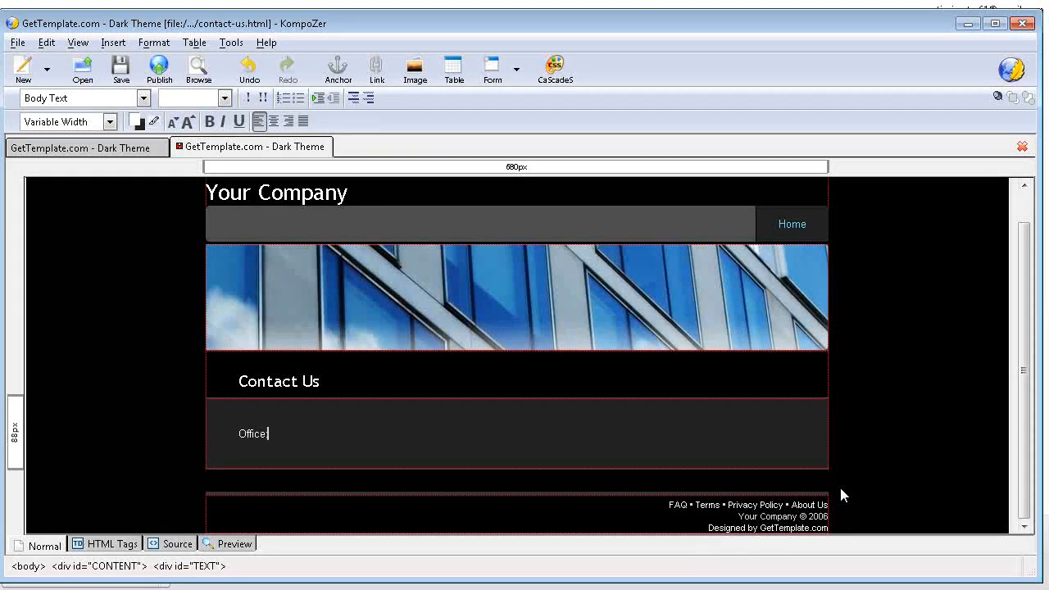
key("Return")
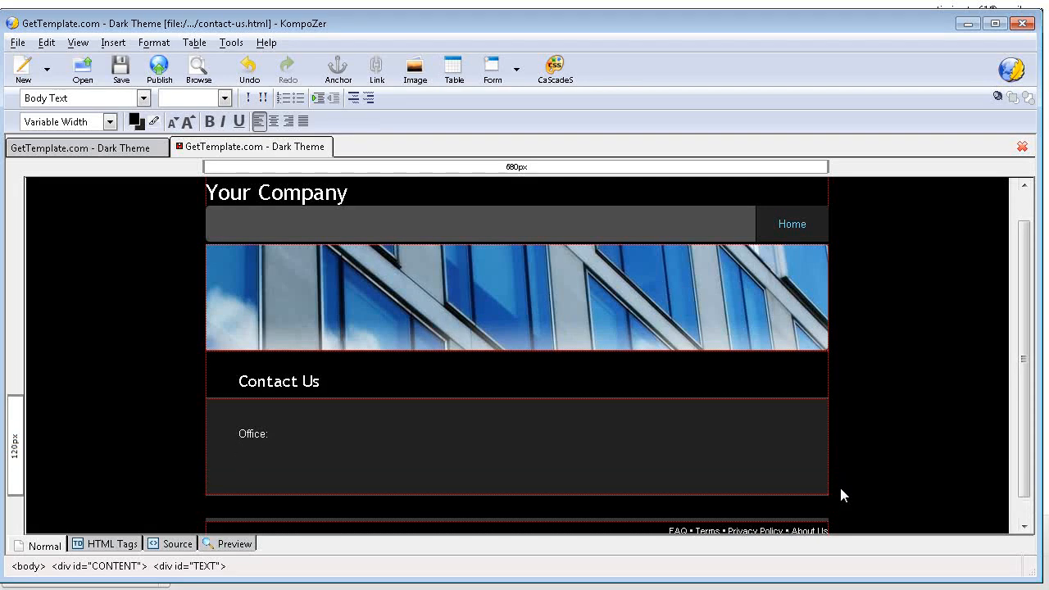
Step: Set the font of the word "Office" in the contact page's content area to Verdana
left_click_drag(234, 432, 266, 434)
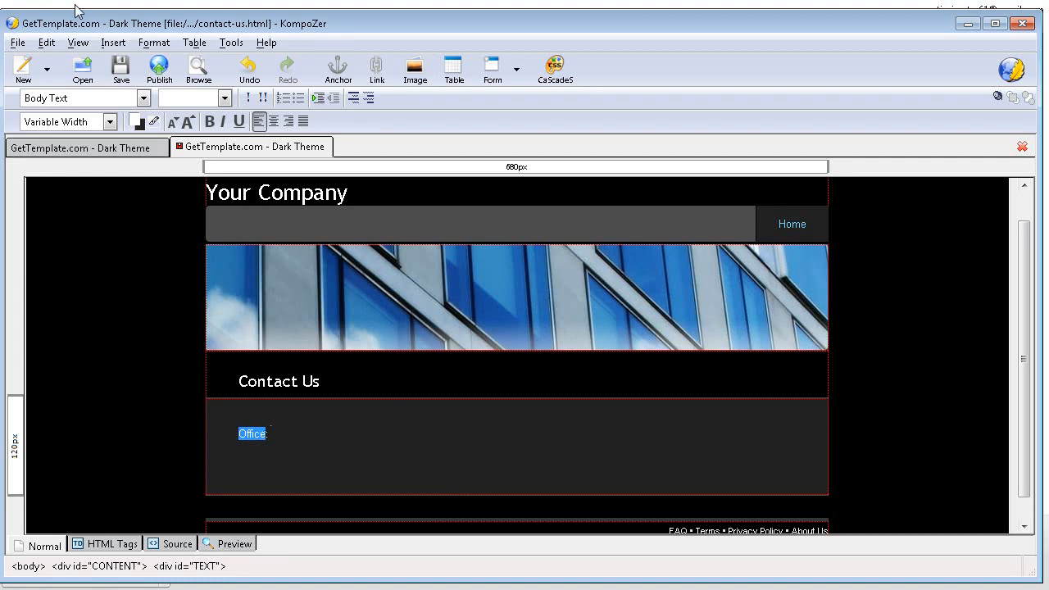
left_click(152, 42)
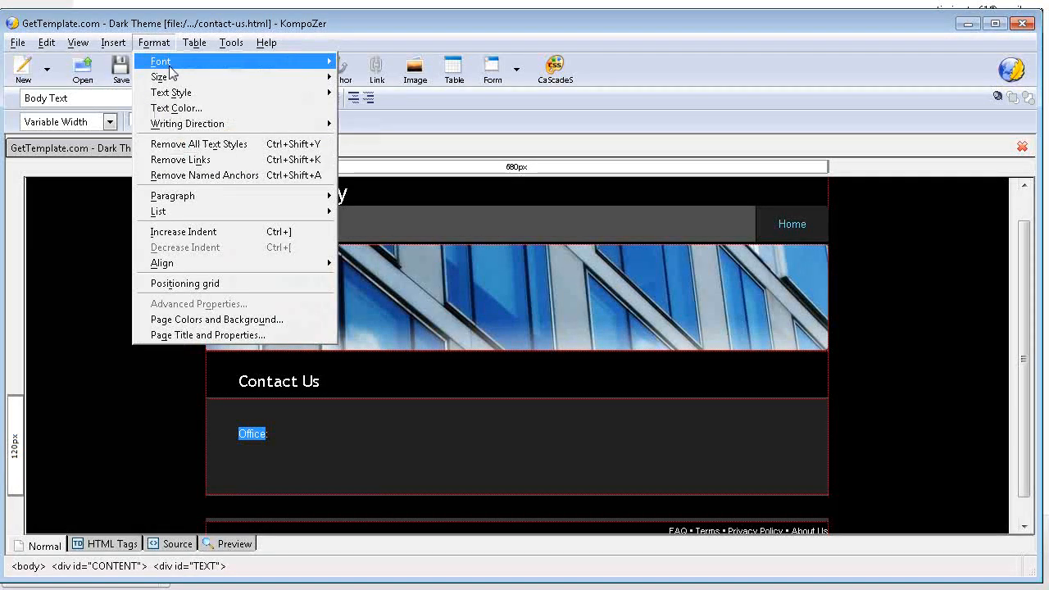
mouse_move(222, 65)
scroll(426, 164, "down", 20)
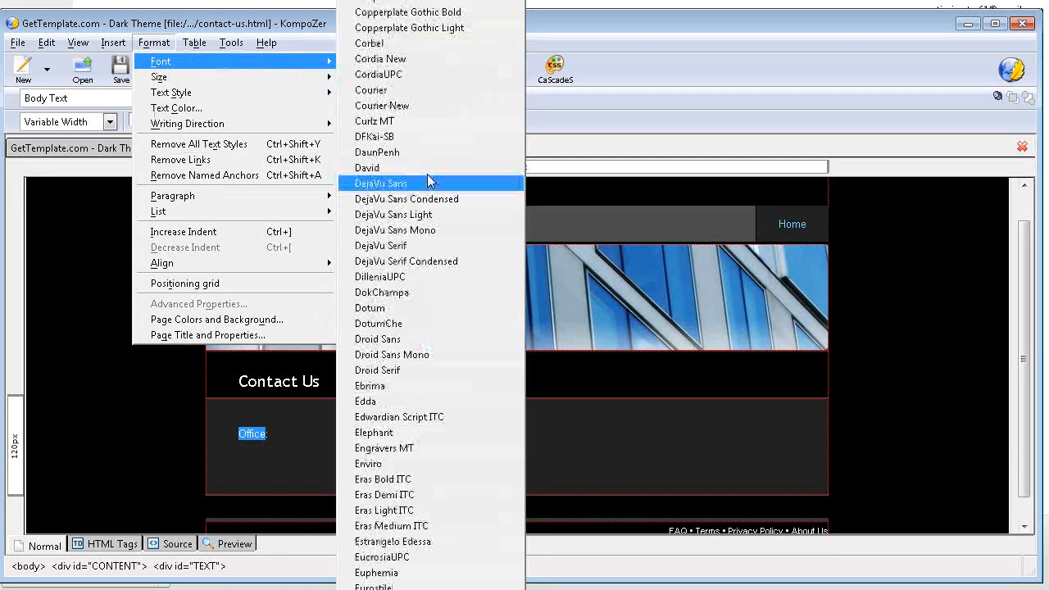
scroll(428, 205, "down", 20)
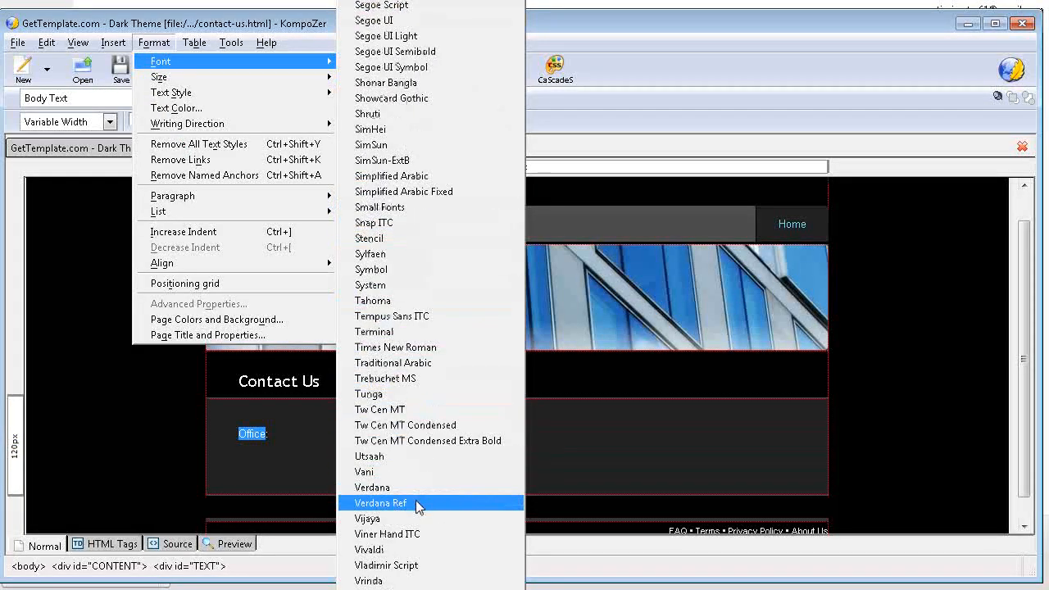
left_click(401, 487)
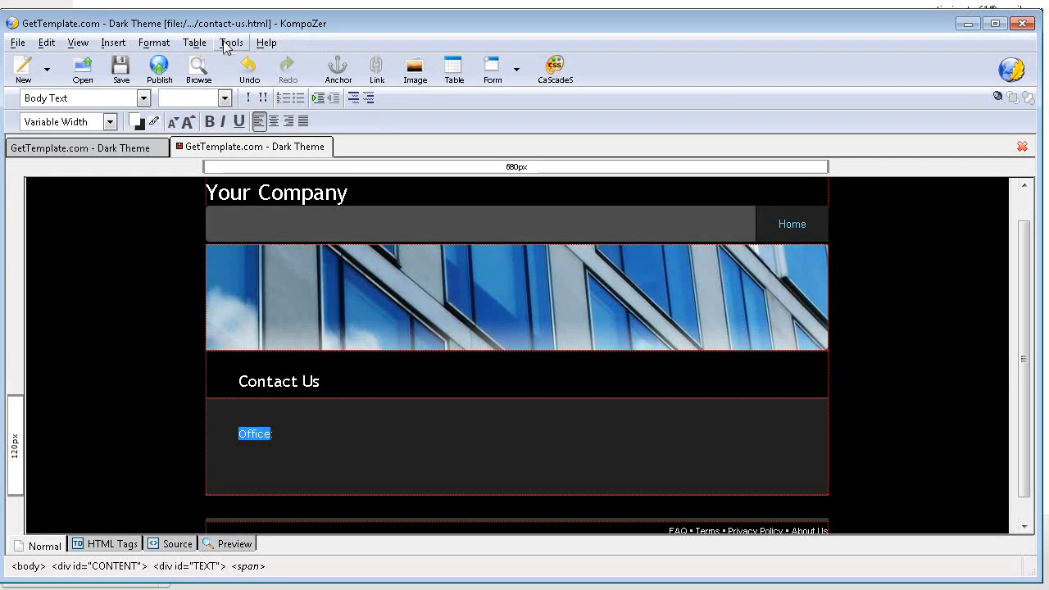
Step: Enlarge the word "Office" by three size increments and underline it
left_click(188, 121)
left_click(188, 121)
left_click(188, 121)
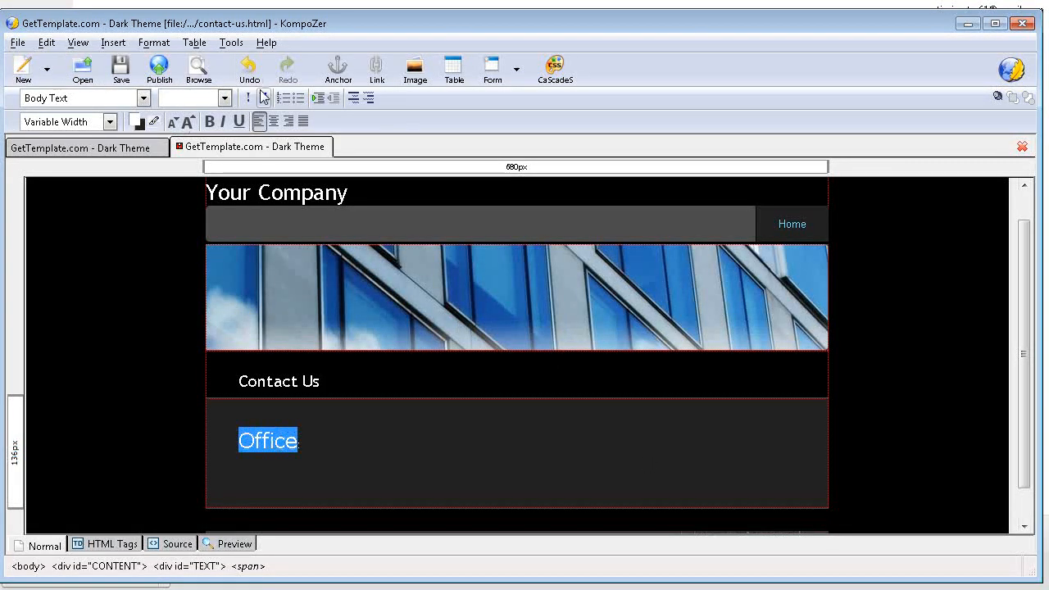
left_click(238, 121)
left_click(343, 444)
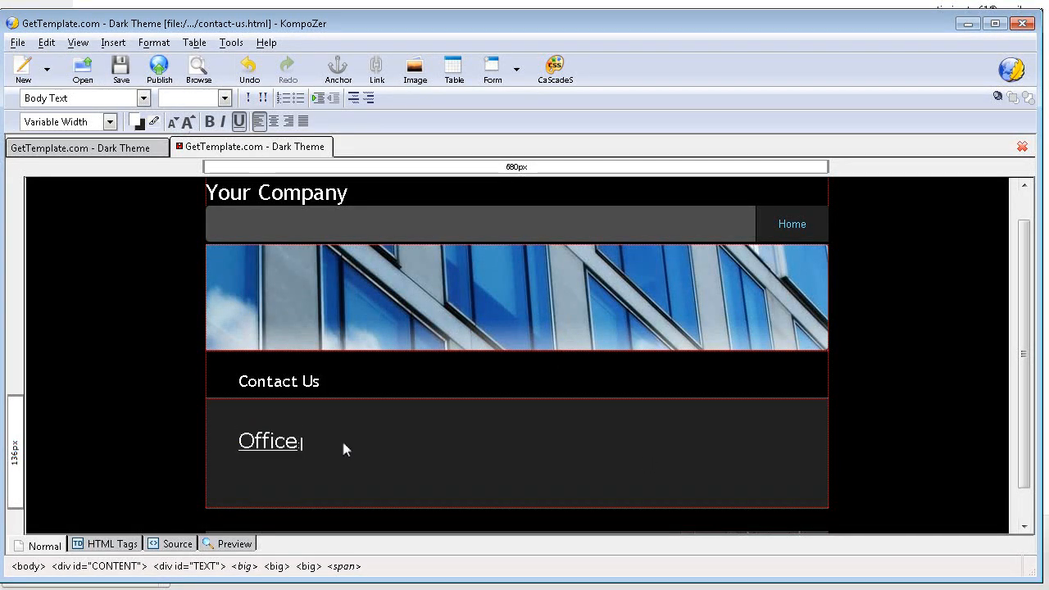
left_click(419, 475)
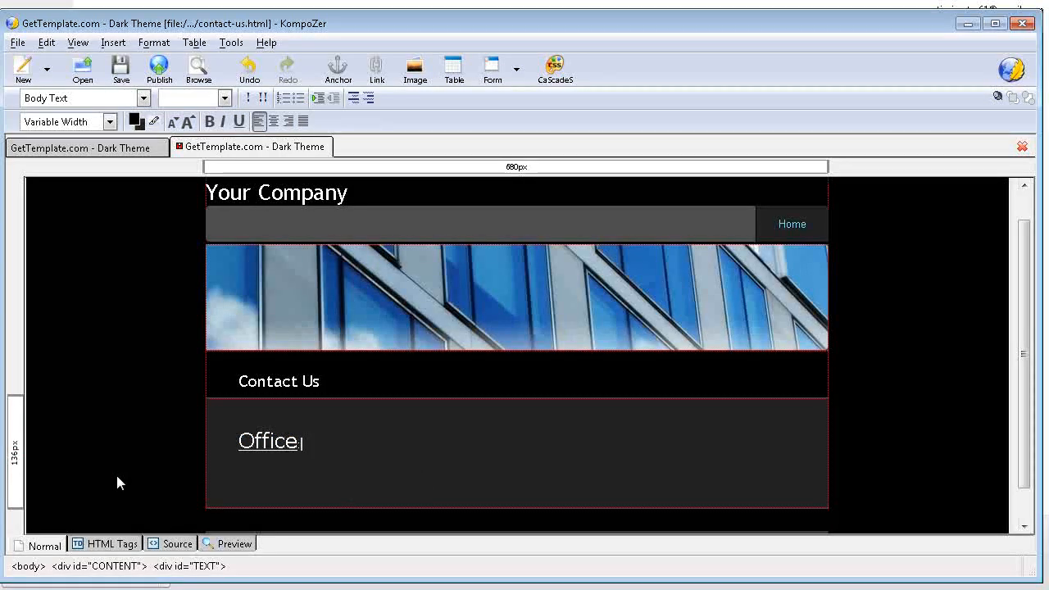
Step: Delete all three lines of footer text from the contact page and save the page
scroll(546, 439, "down", 1)
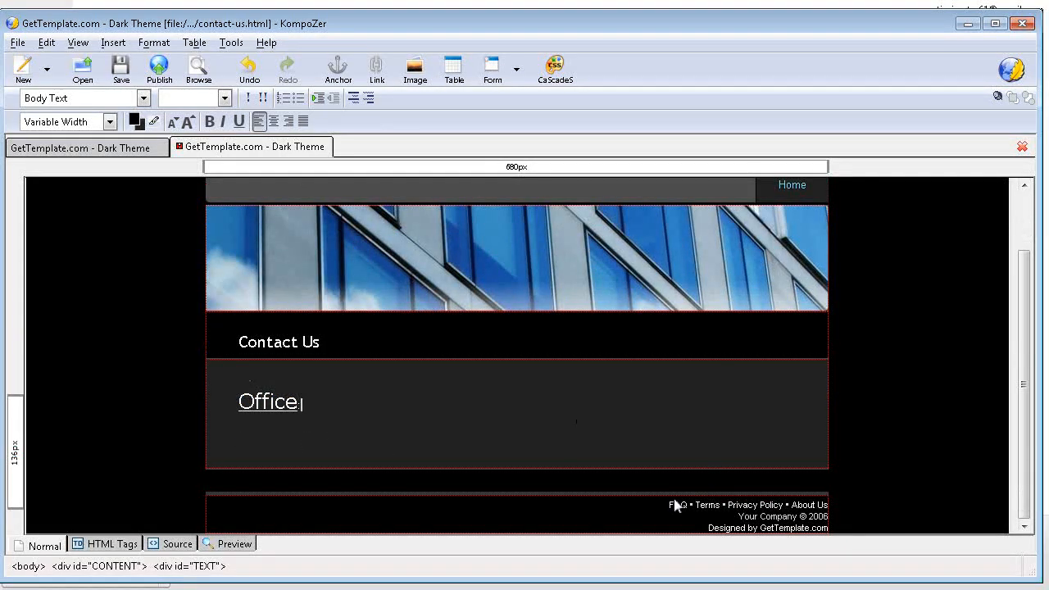
left_click_drag(670, 506, 847, 534)
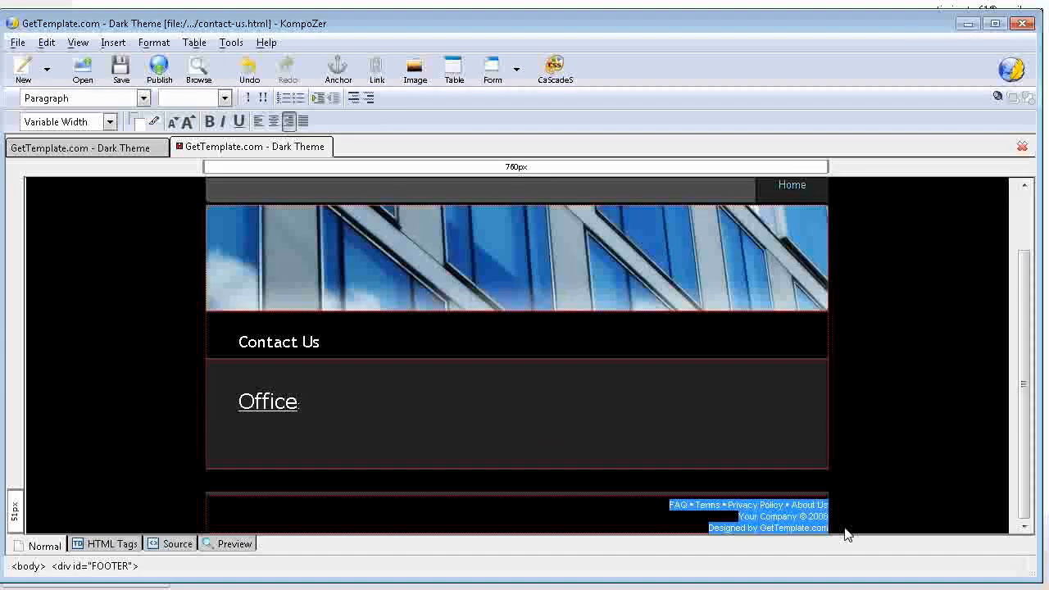
key("Delete")
left_click(121, 70)
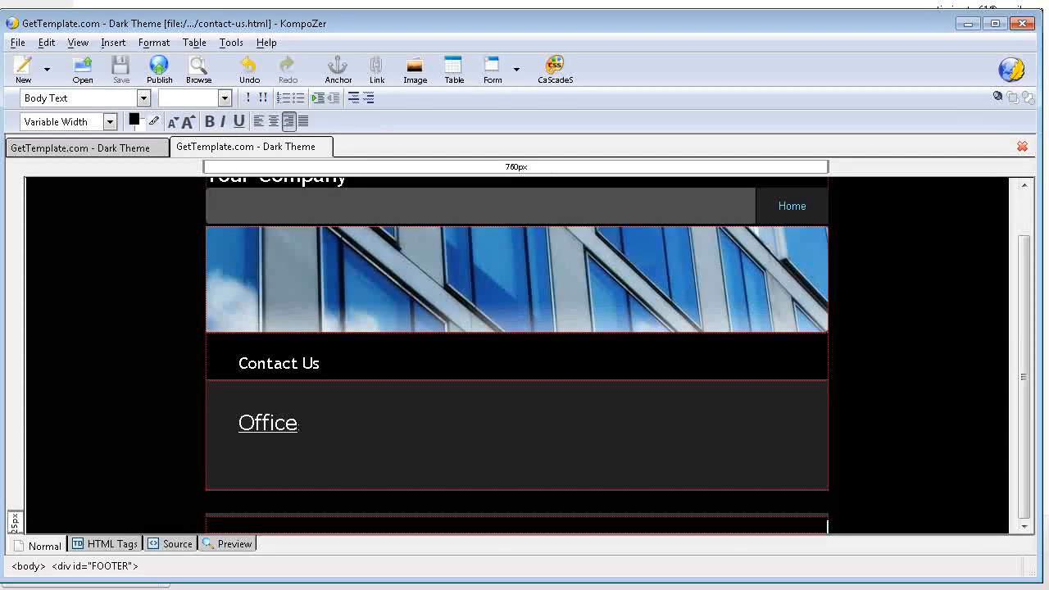
Step: Open index.html from the dark_theme folder in the browser, test the Contact Us and Home links, and review the pages
key("alt+Tab")
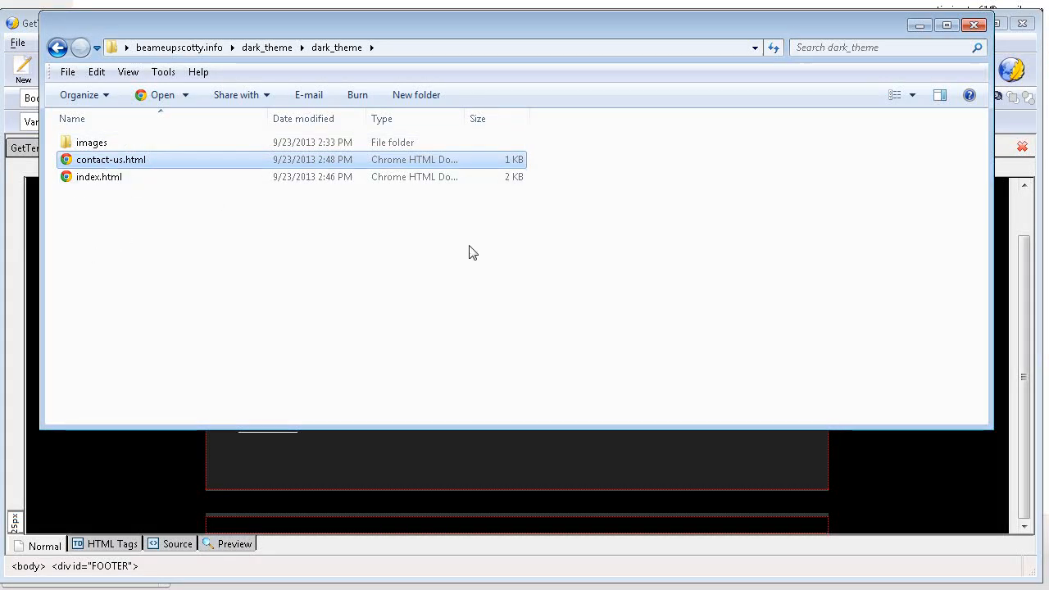
double_click(90, 178)
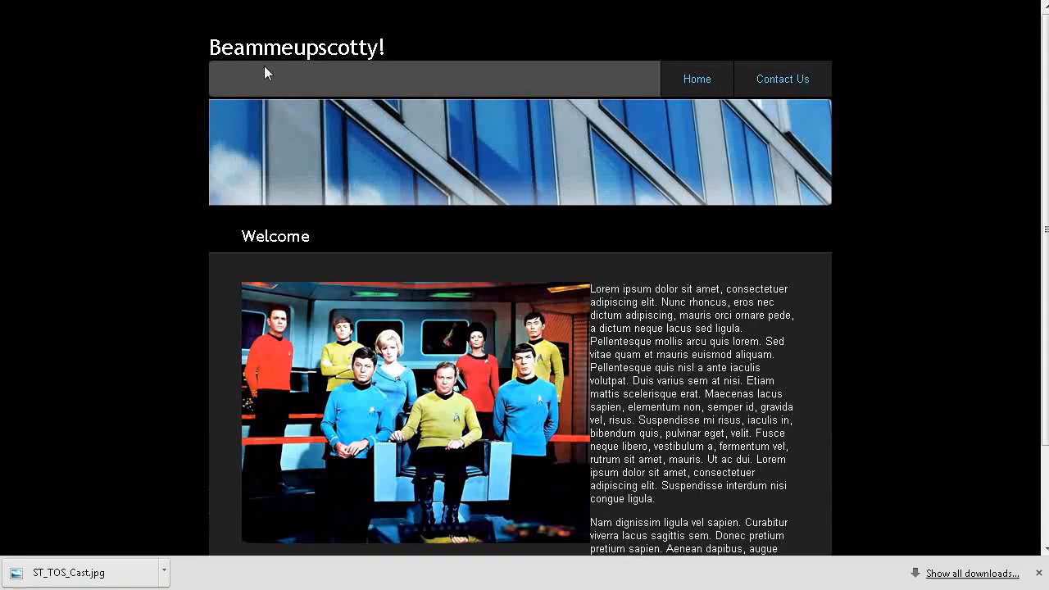
scroll(365, 303, "down", 2)
scroll(660, 292, "up", 2)
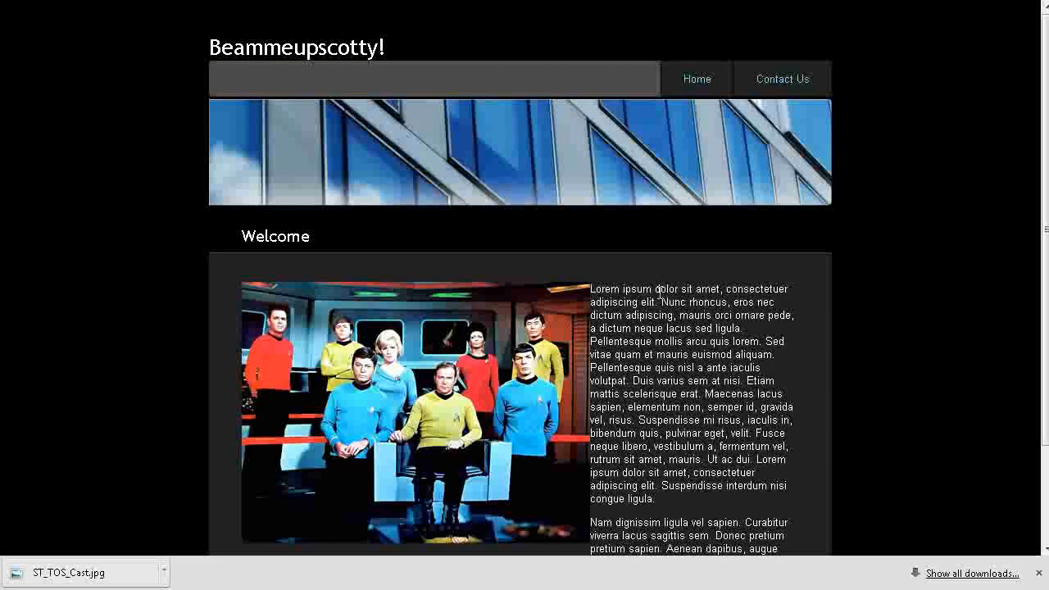
left_click(775, 79)
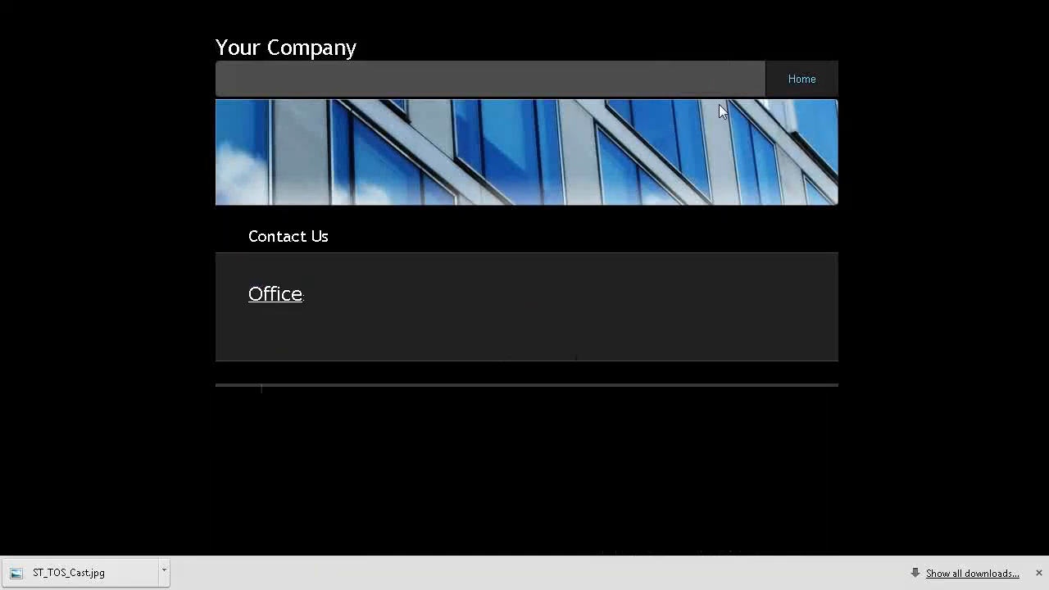
left_click(812, 83)
scroll(707, 427, "down", 2)
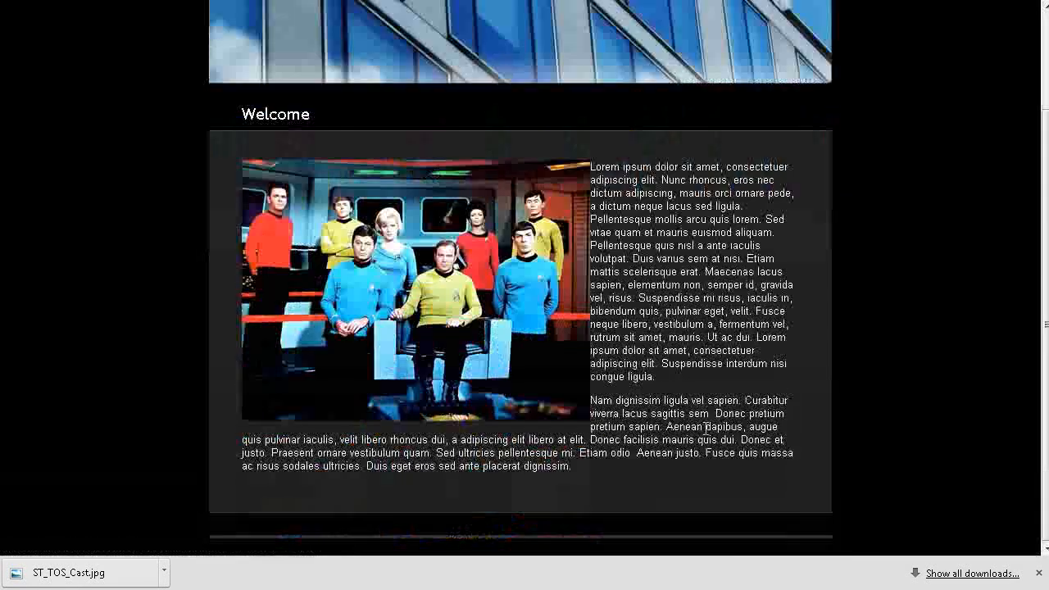
scroll(693, 430, "up", 2)
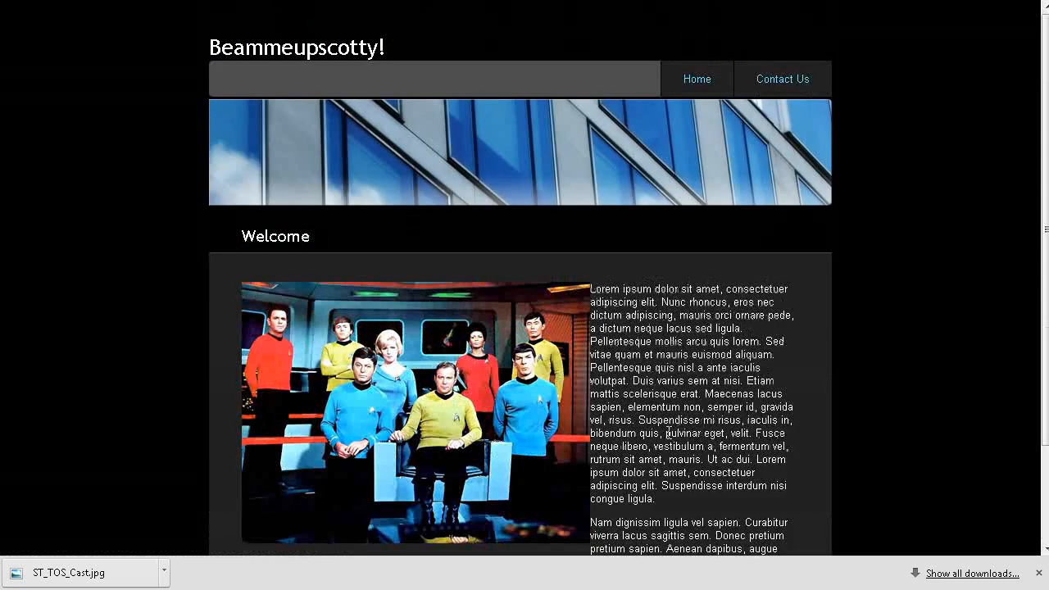